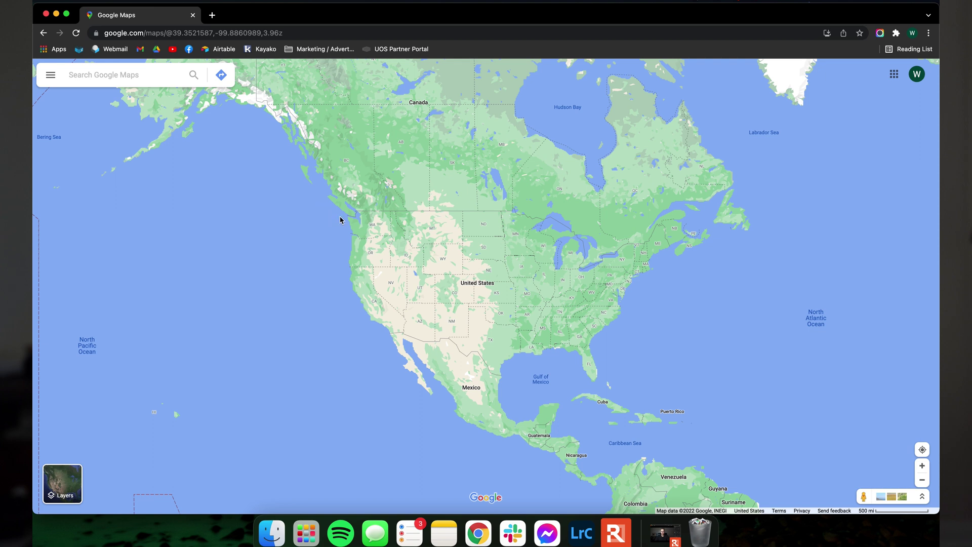
- Go to Your places in Google Maps and open the Maps list to create a new custom map
click(51, 75)
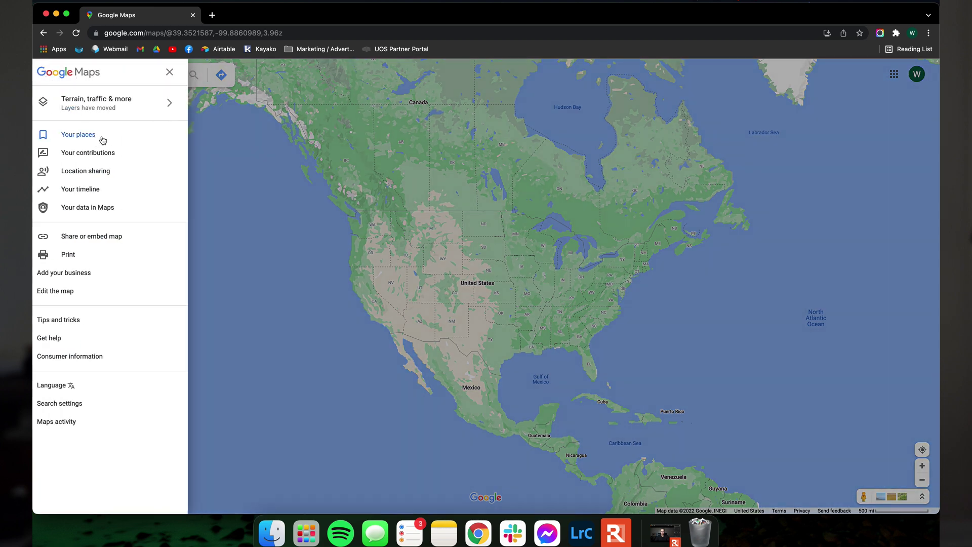
click(102, 140)
click(217, 104)
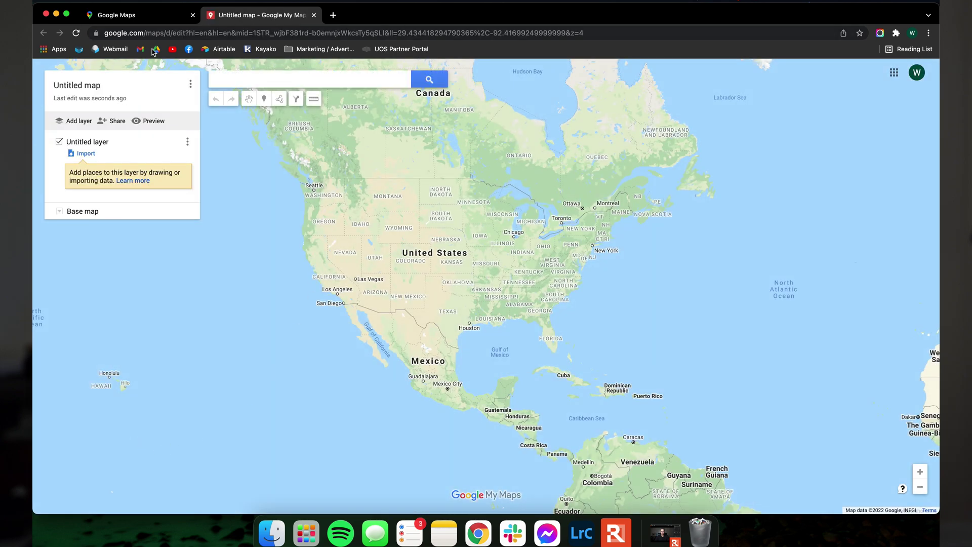
- Enter 'Glacier National Park' as the map title and 'Photo tour' as its description, then save
click(102, 87)
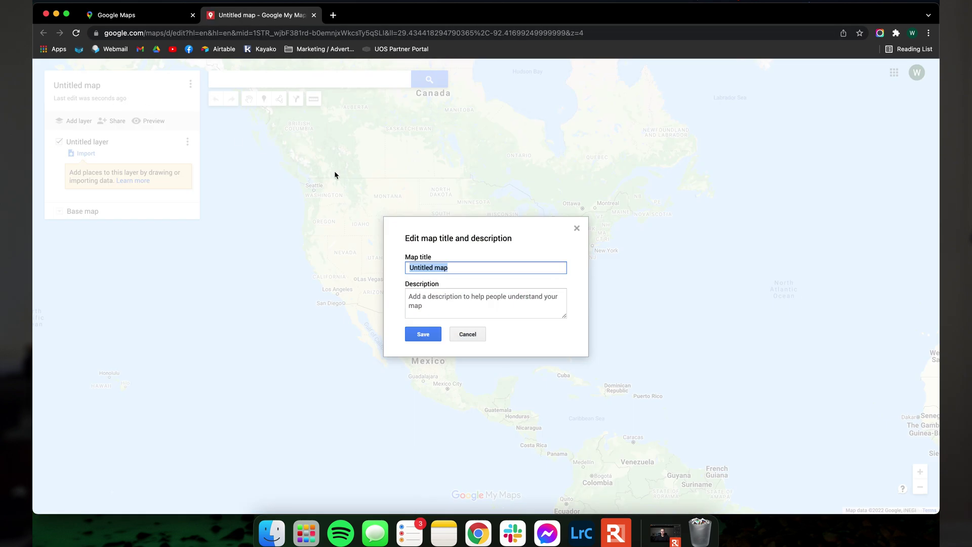
text(Glacier National Park)
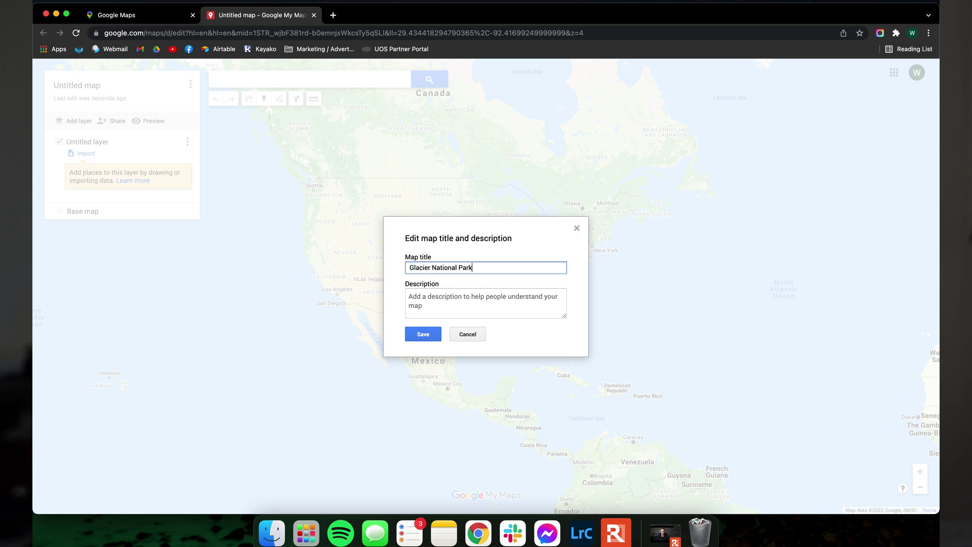
key(Tab)
text(P)
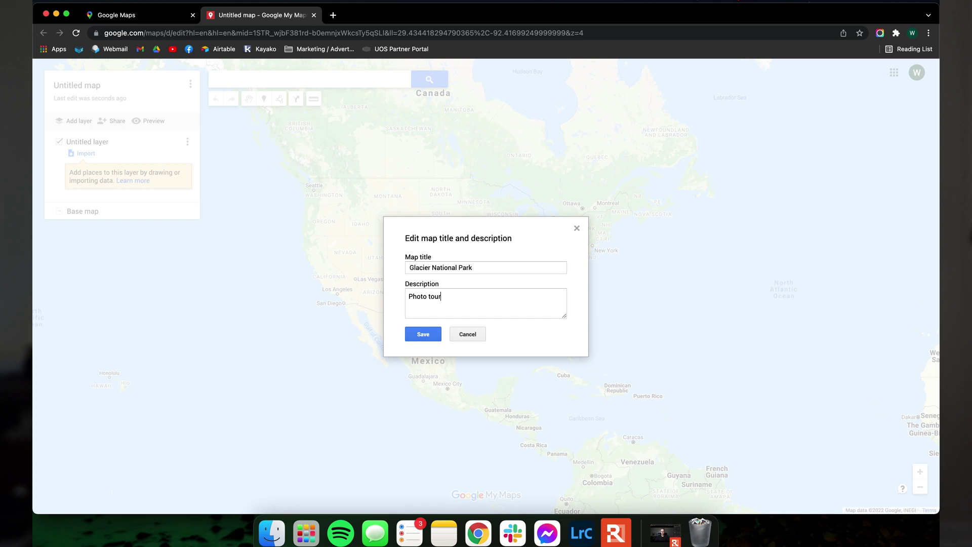
click(423, 334)
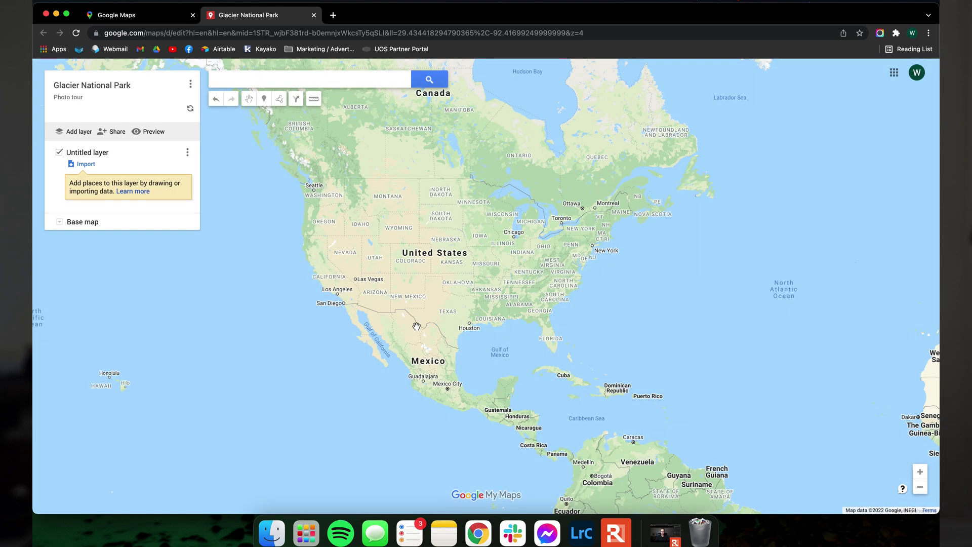
click(314, 86)
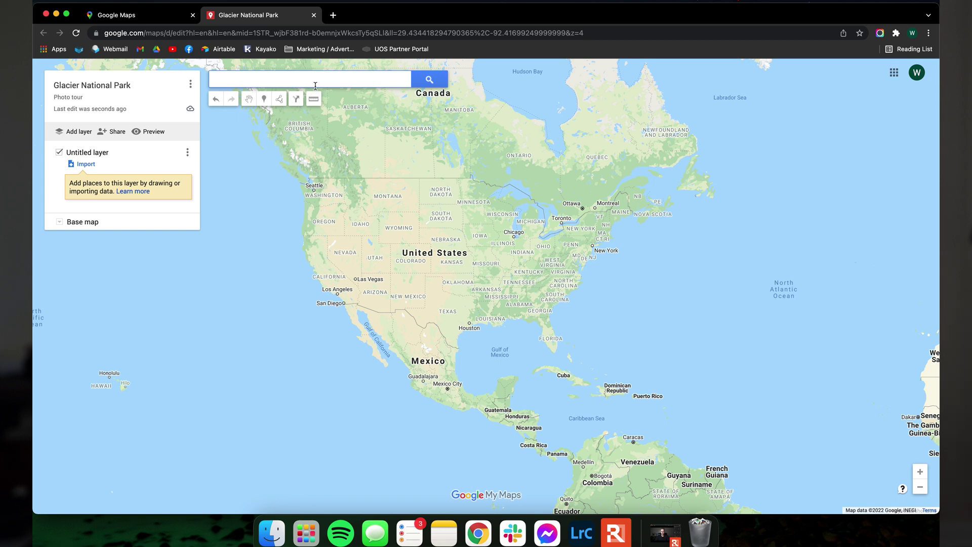
- Search 'apgar', go to Apgar Visitor Center and add it to the map layer
text(apgar)
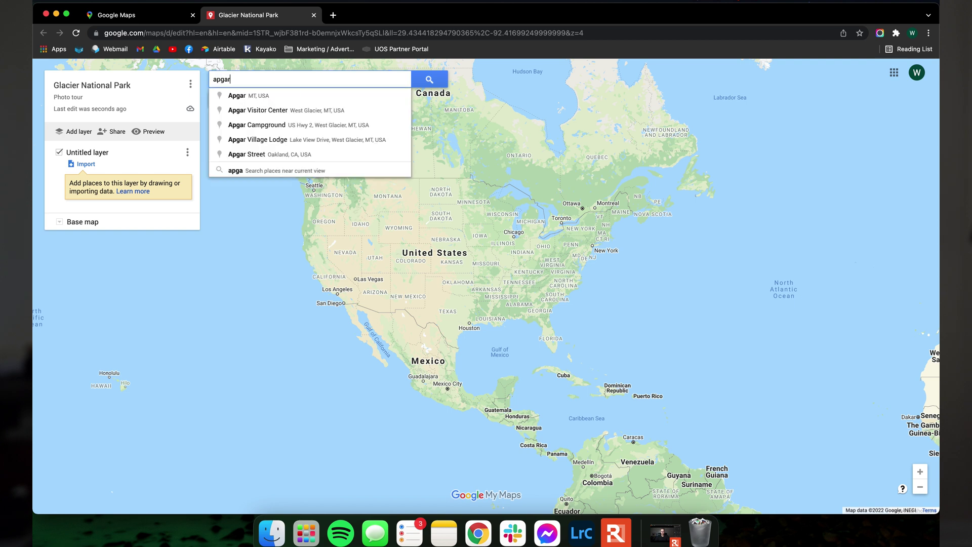
key(Down)
key(Down)
key(Return)
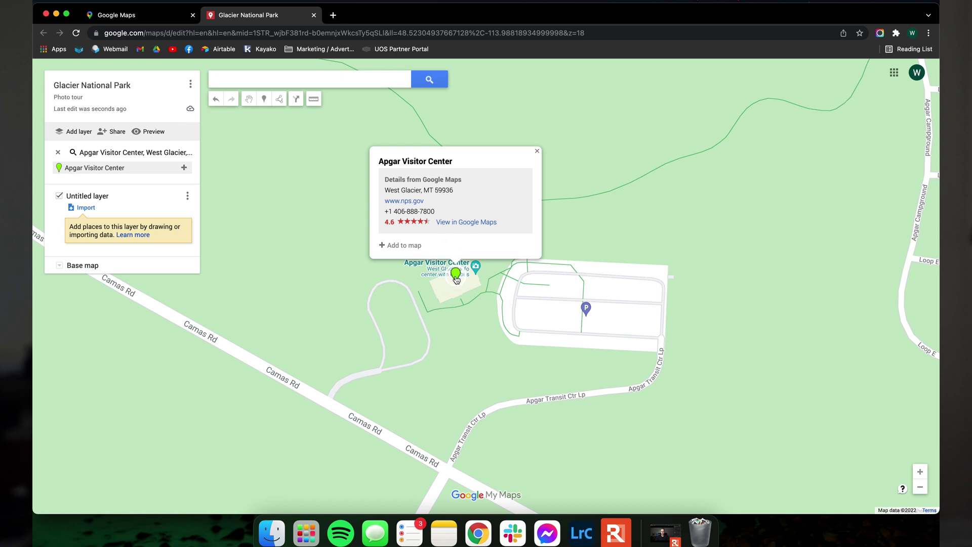
click(392, 293)
scroll(479, 263, down, 2)
scroll(471, 261, down, 6)
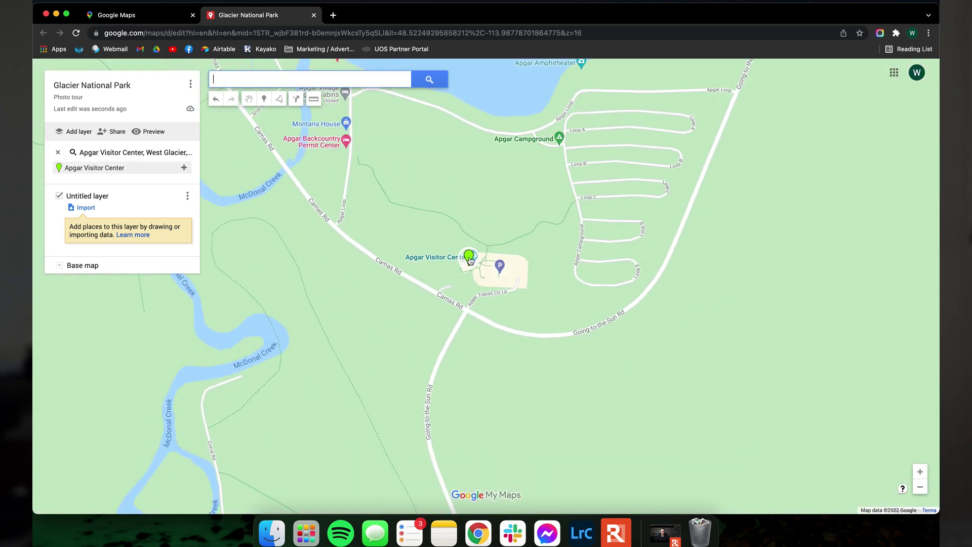
scroll(459, 238, down, 2)
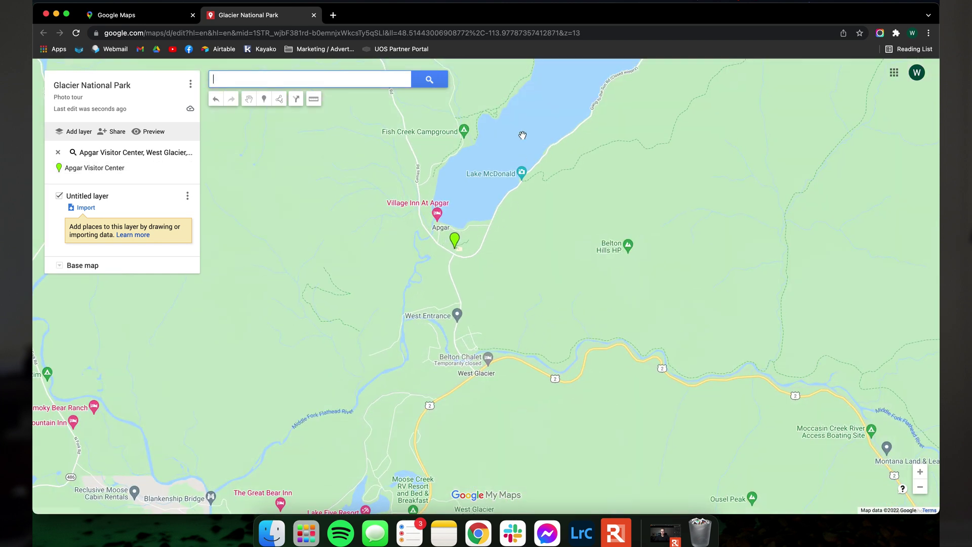
scroll(462, 243, up, 6)
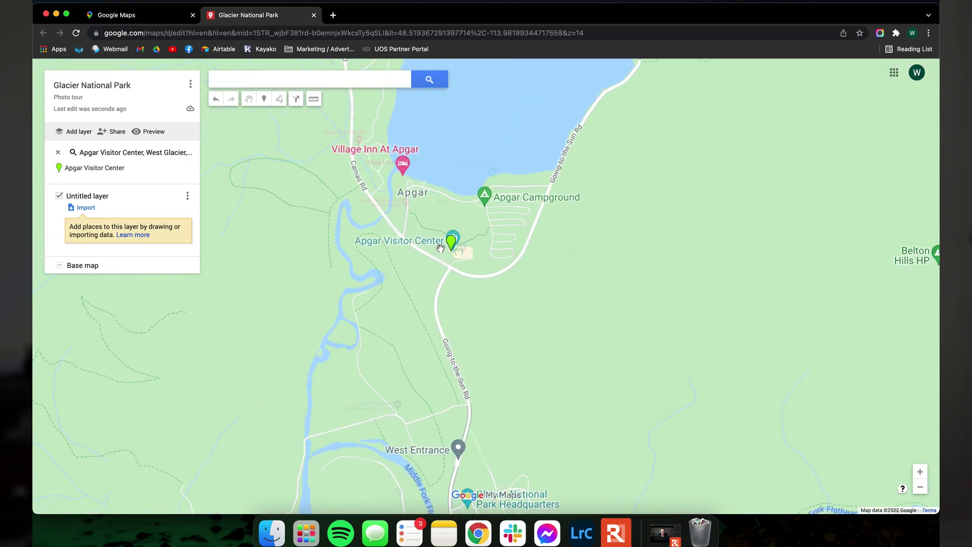
click(472, 242)
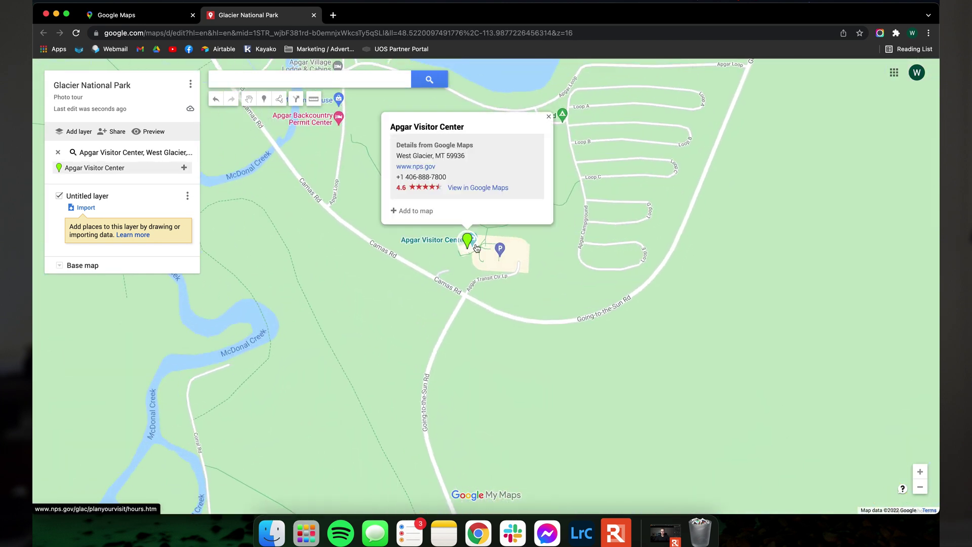
click(412, 212)
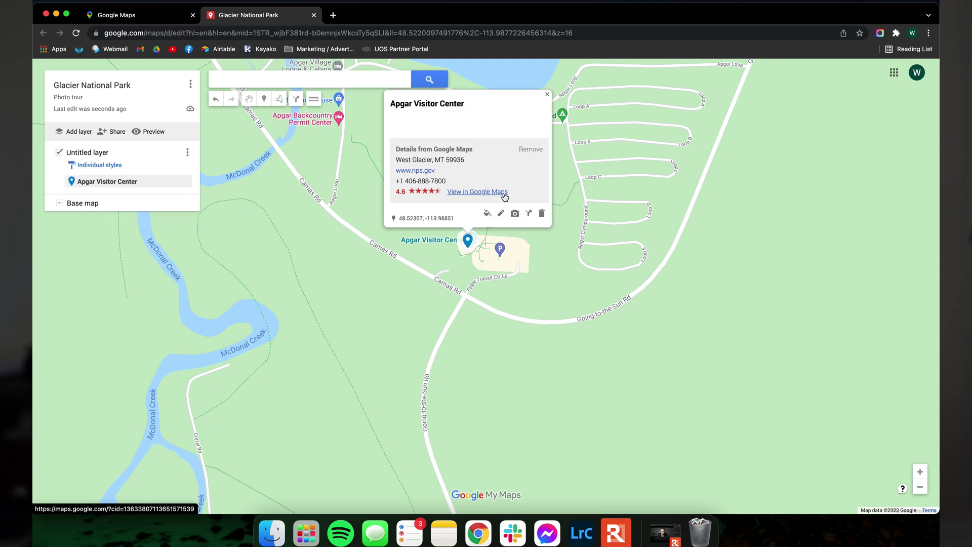
click(547, 94)
- Drop a pin at the lakeside pier above Apgar and name it 'Pier at Lake McDonald'
drag(463, 120, 473, 227)
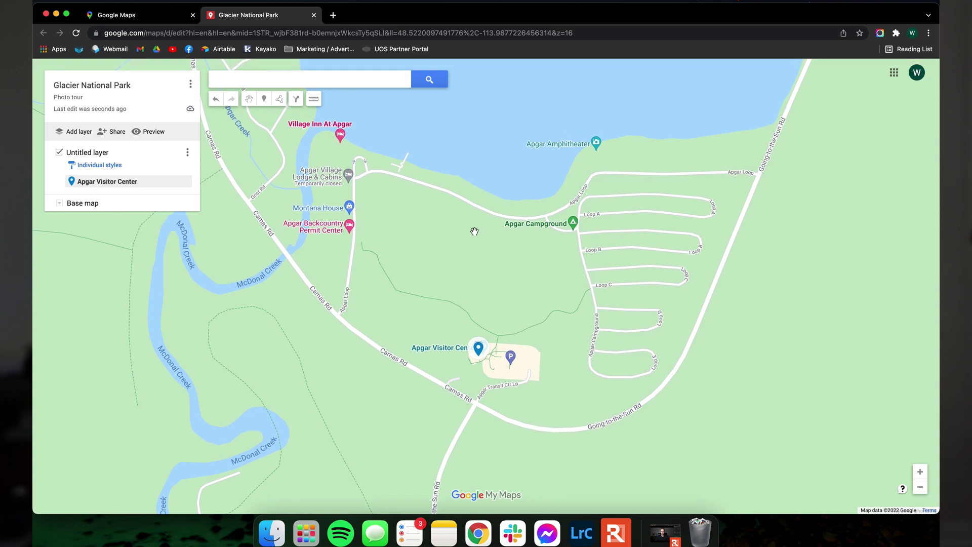
click(511, 357)
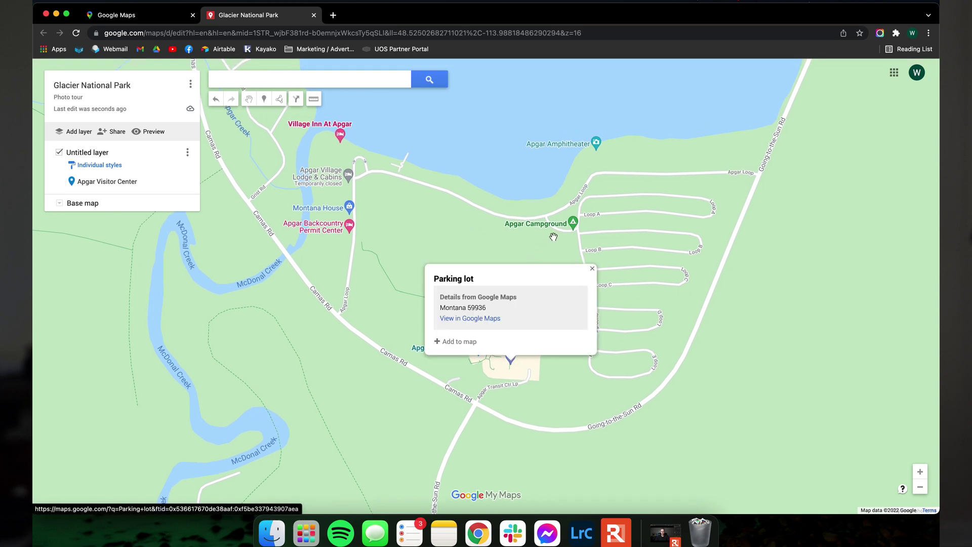
click(573, 224)
click(416, 175)
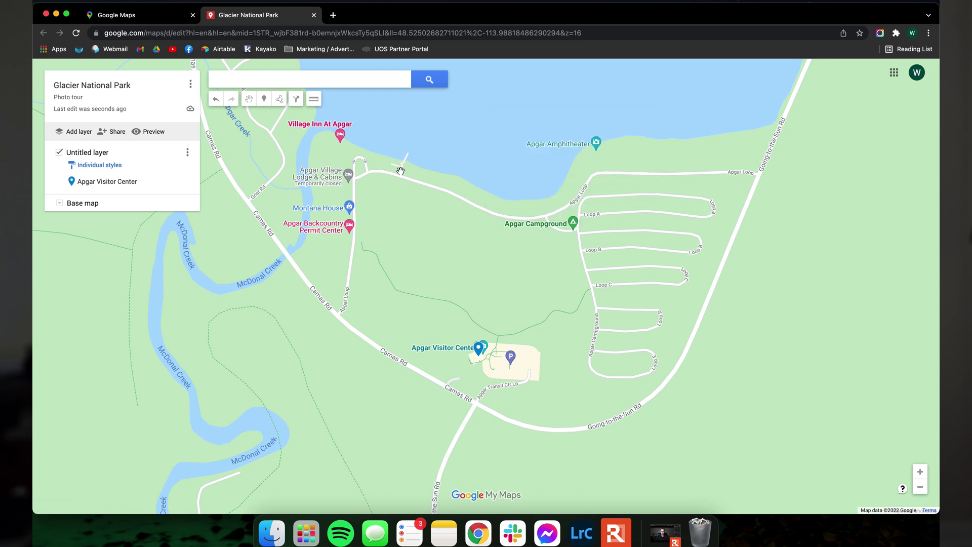
scroll(408, 165, up, 3)
scroll(408, 166, up, 2)
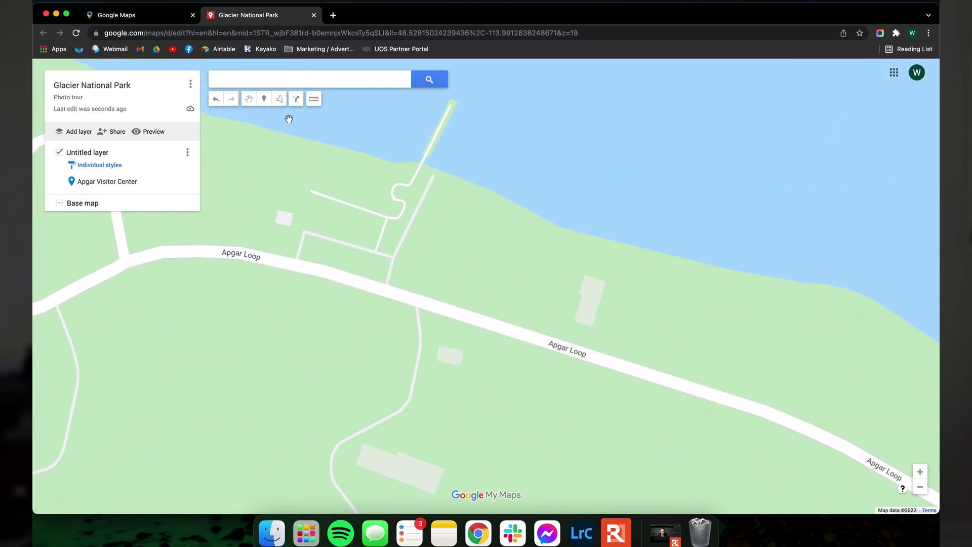
click(264, 99)
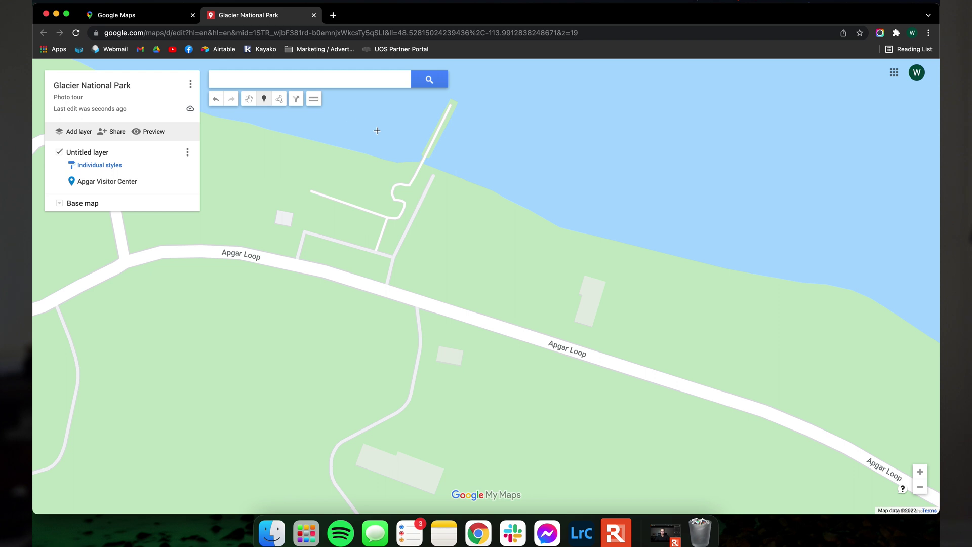
click(415, 175)
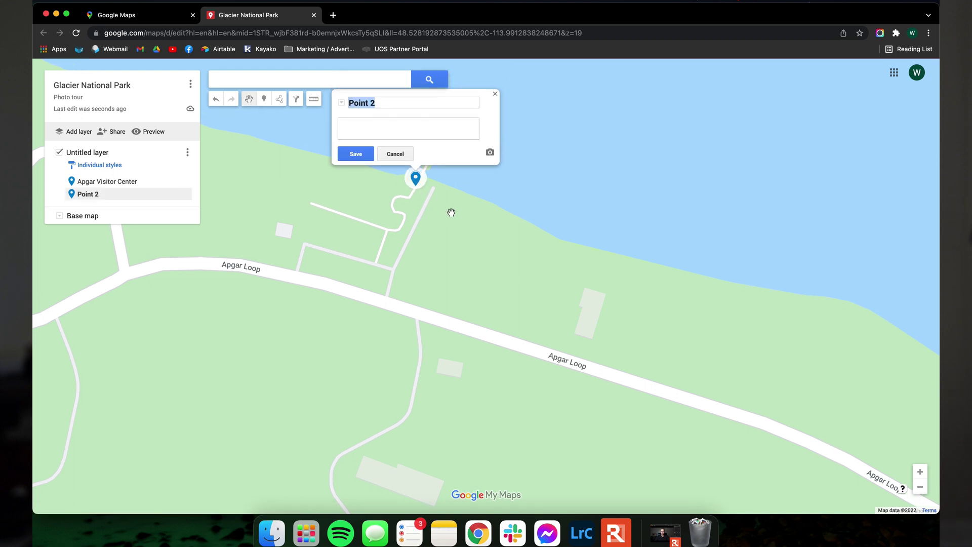
text(Pier a)
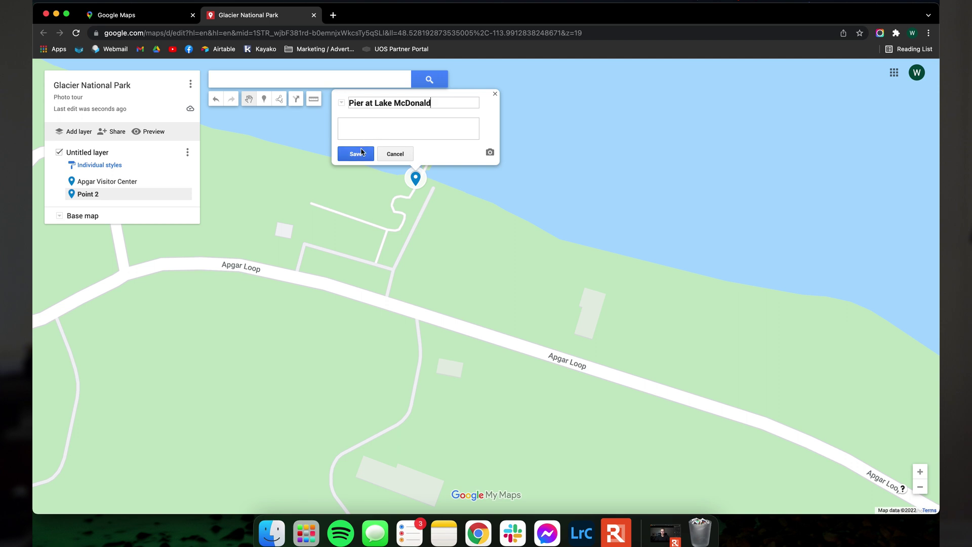
click(368, 154)
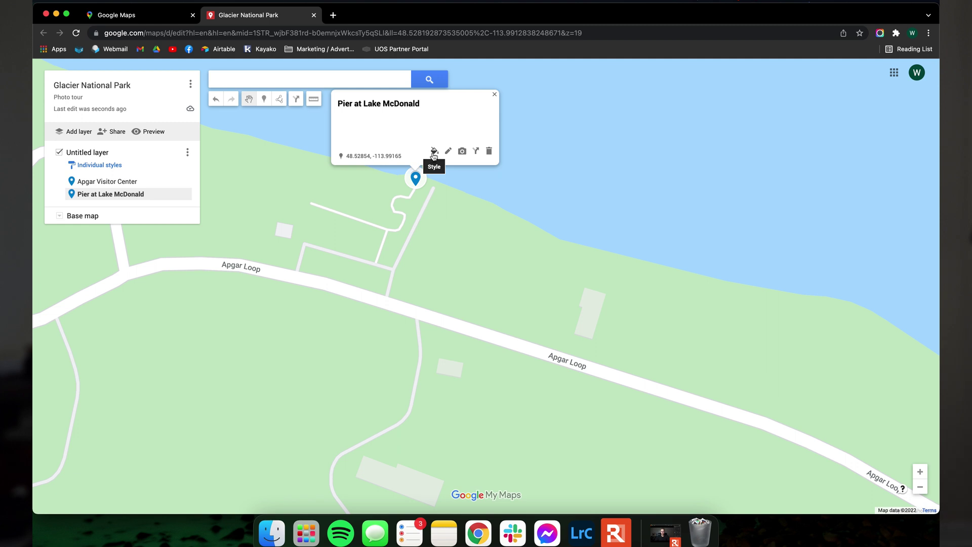
- Give the Pier at Lake McDonald pin a camera icon
click(434, 153)
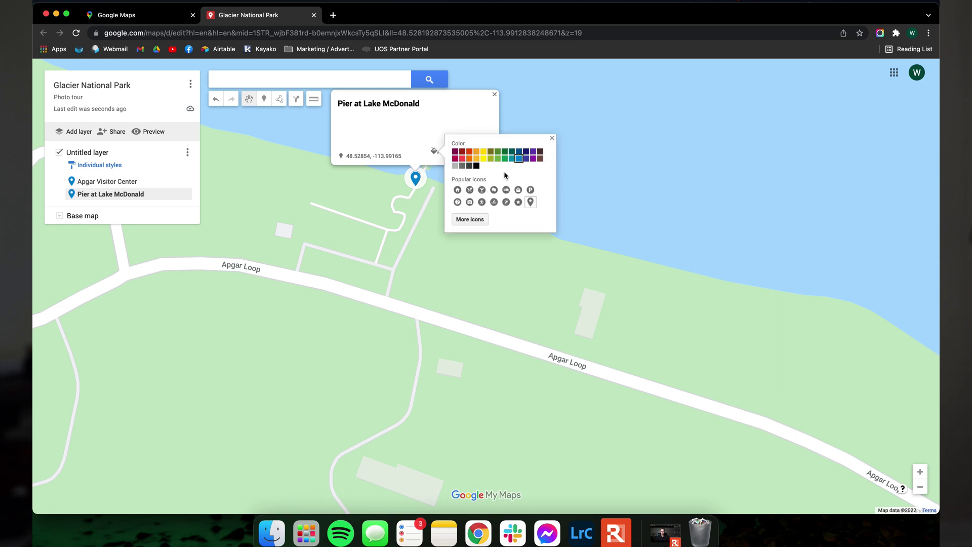
click(470, 203)
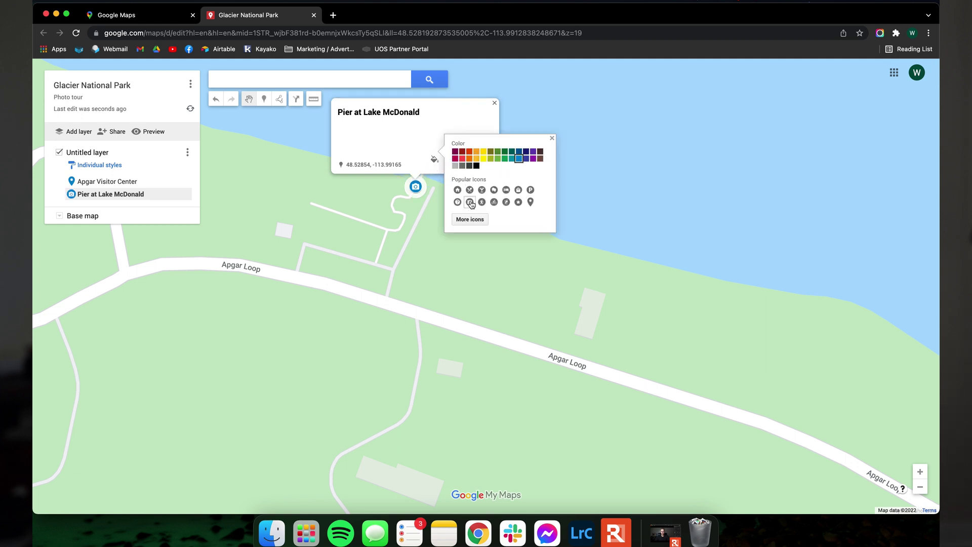
click(421, 205)
scroll(467, 211, down, 2)
scroll(464, 206, down, 5)
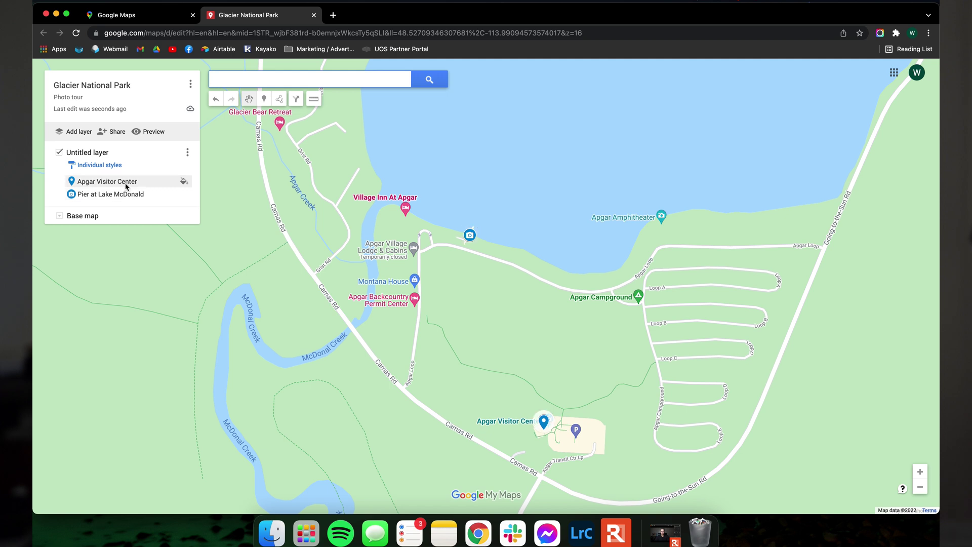
- Rename the map layer to 'GNP Photo Tour'
click(94, 153)
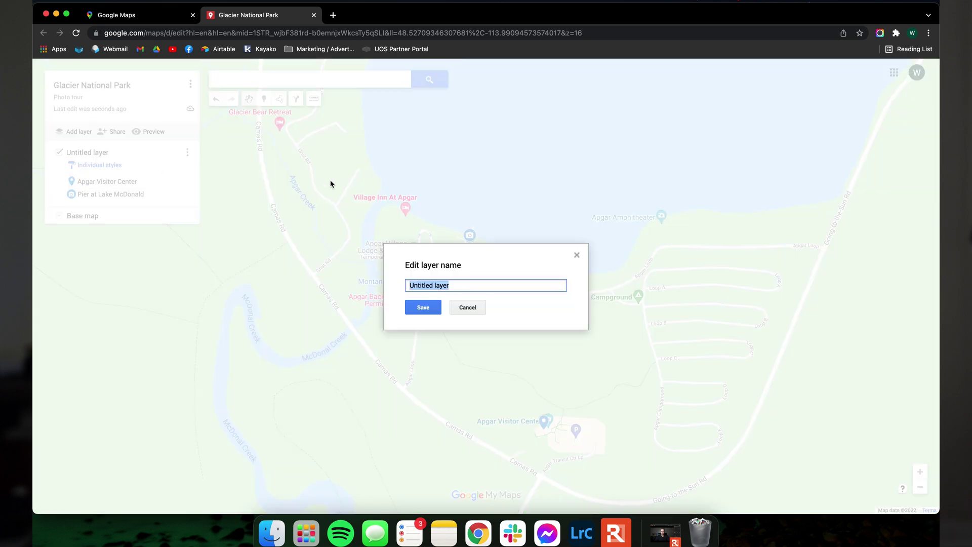
text(GNP Photo Tour)
key(Return)
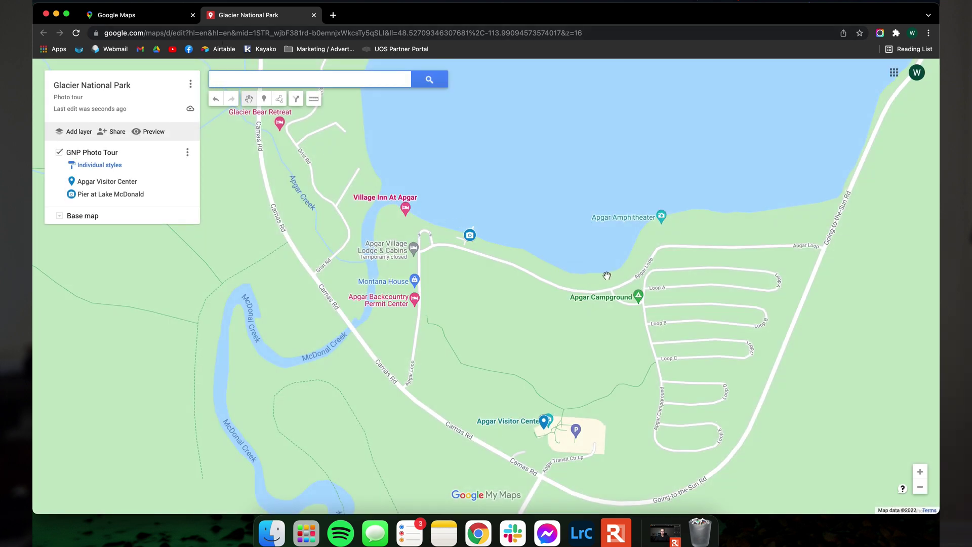
- Follow Lake McDonald north-east and add Lake McDonald Lodge to the tour layer
scroll(595, 299, down, 2)
drag(715, 275, 587, 341)
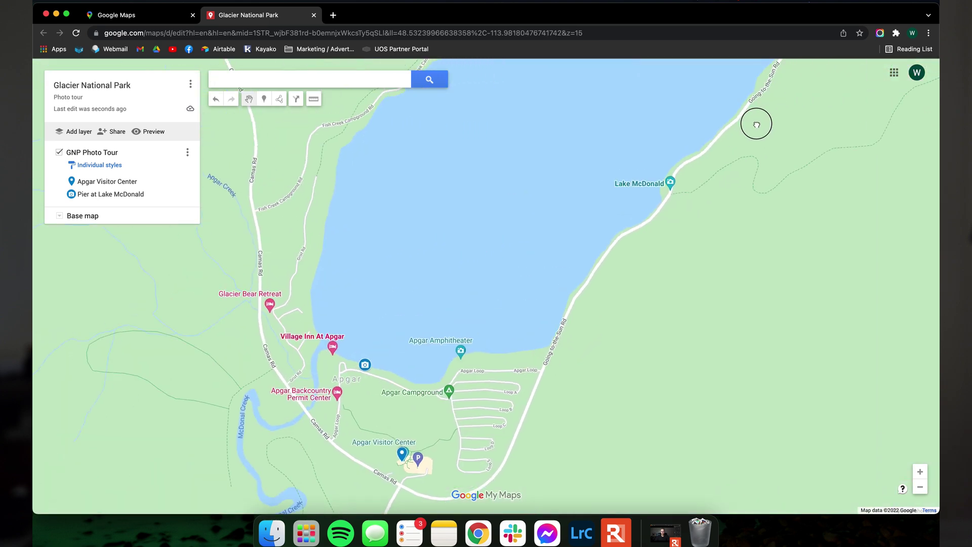
drag(753, 120, 399, 415)
drag(694, 169, 494, 387)
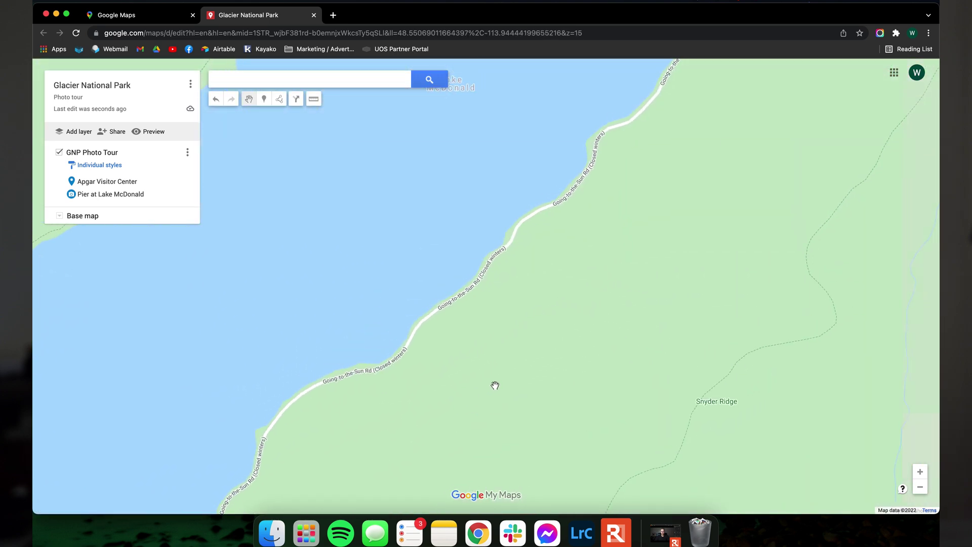
drag(664, 226, 532, 329)
scroll(569, 180, down, 2)
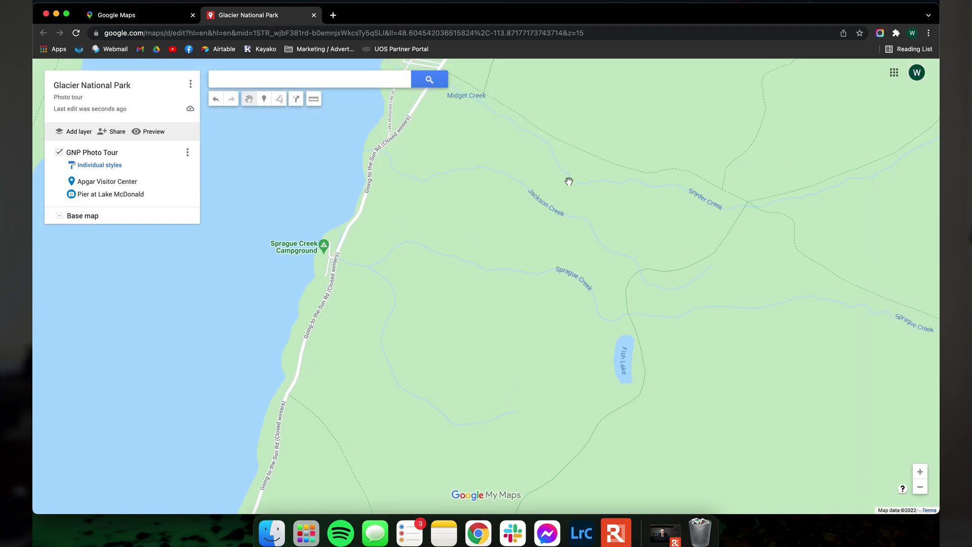
drag(569, 180, 544, 264)
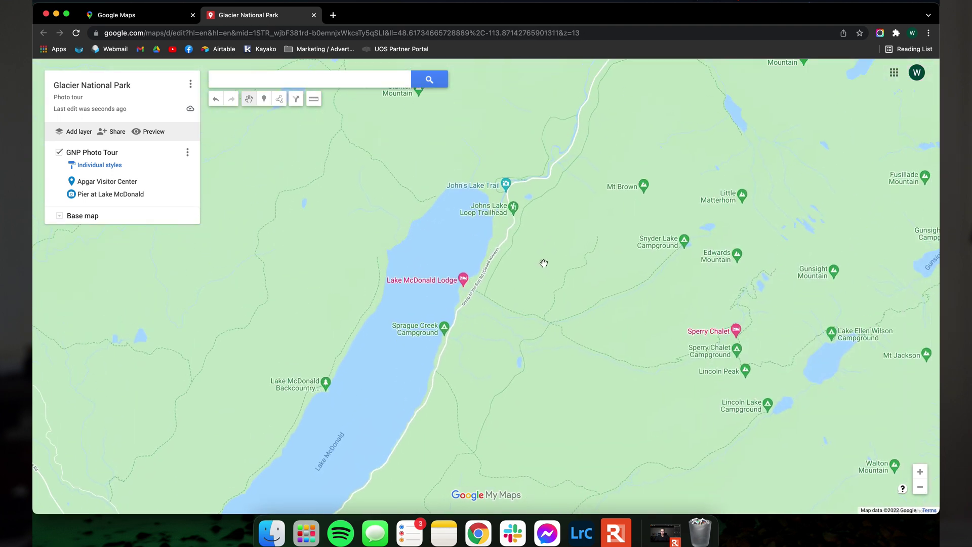
click(466, 291)
click(405, 263)
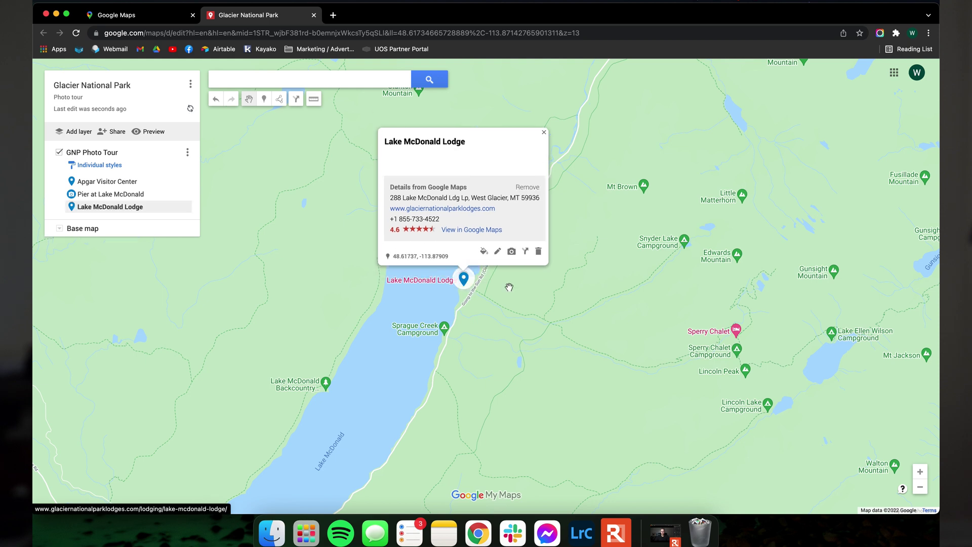
- Add Trail of the Cedars Nature Trail to the layer and recenter on Lake McDonald
drag(628, 171, 458, 371)
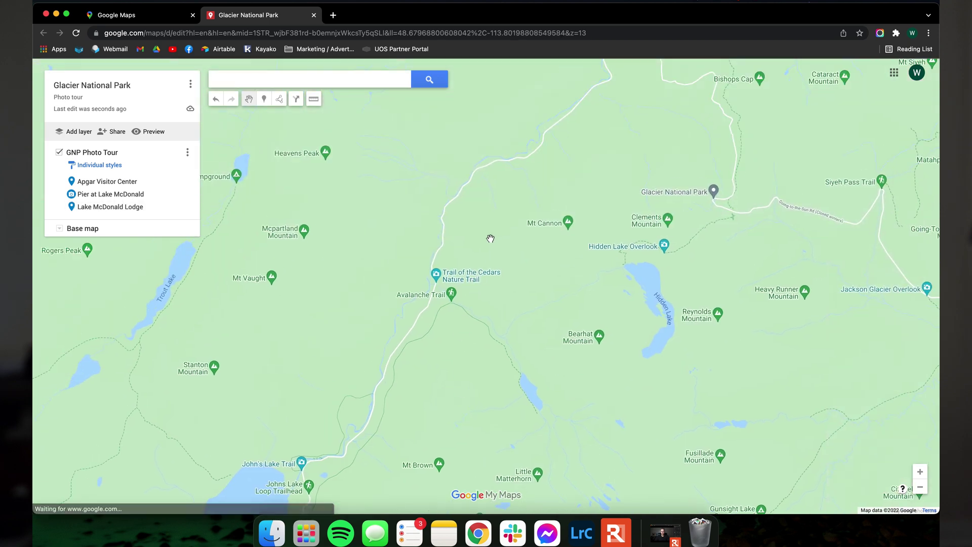
click(438, 282)
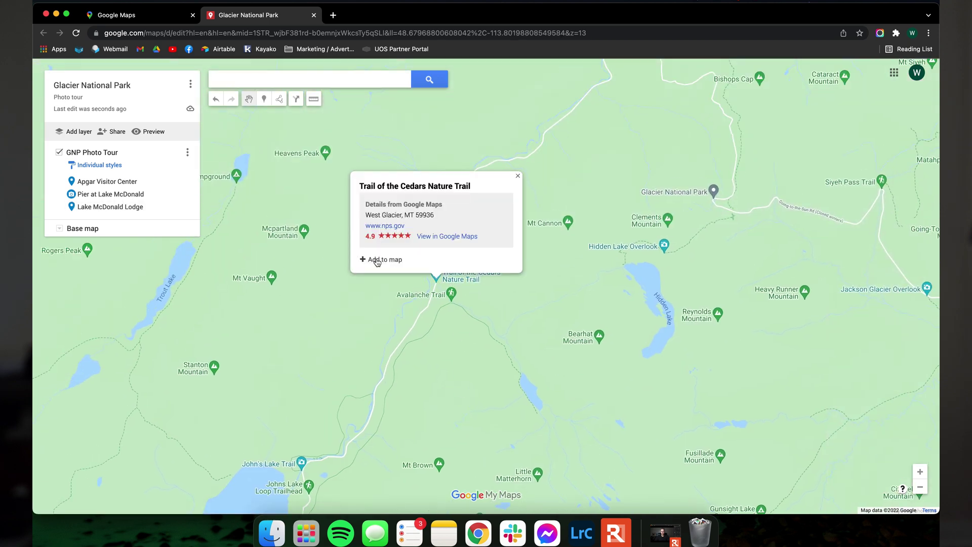
click(373, 259)
click(423, 352)
scroll(423, 351, down, 3)
drag(423, 351, 529, 221)
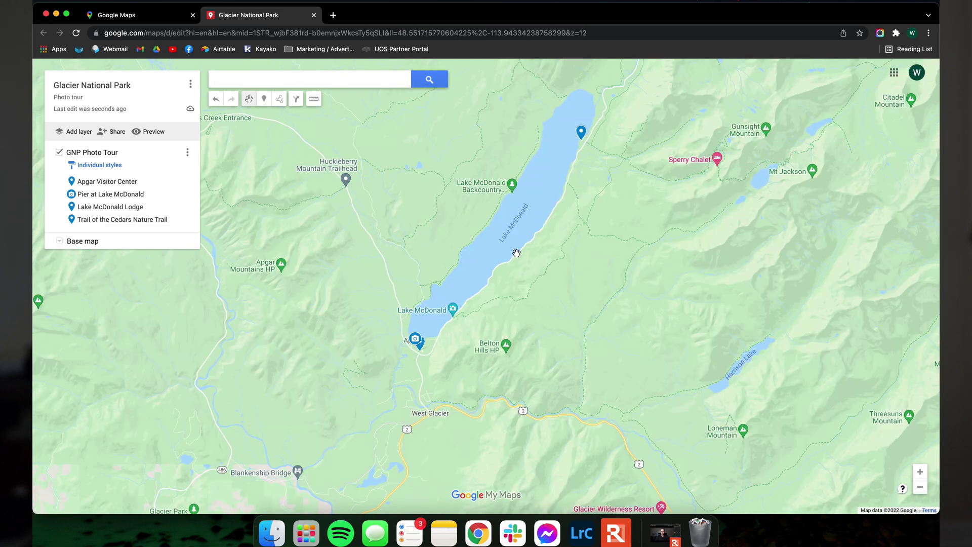
drag(540, 216, 535, 289)
scroll(479, 335, up, 3)
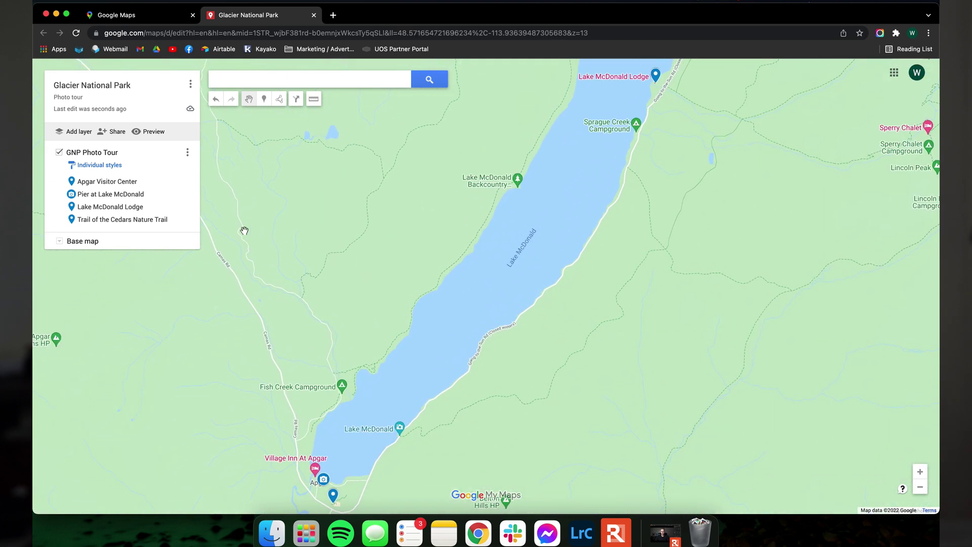
- Create directions from Apgar Visitor Center to Pier at Lake McDonald
click(121, 195)
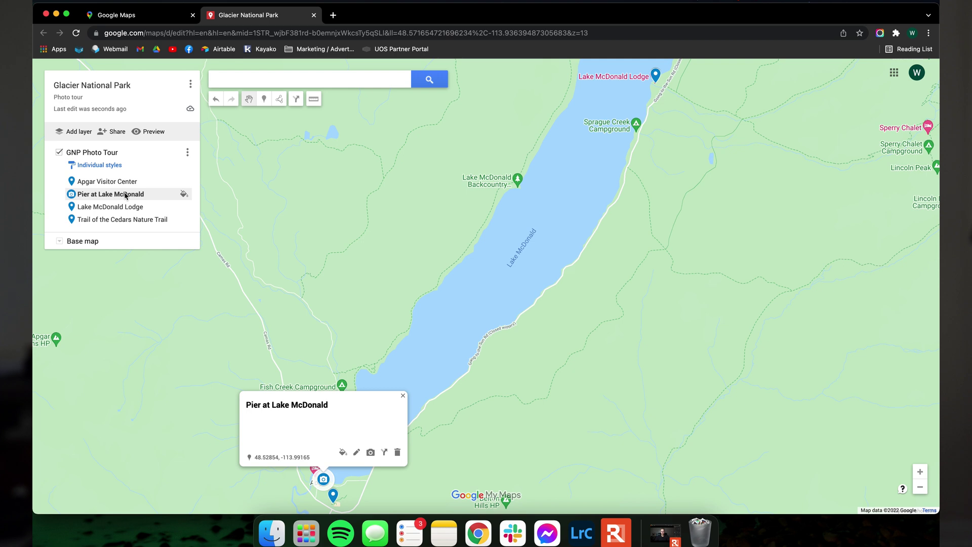
click(385, 453)
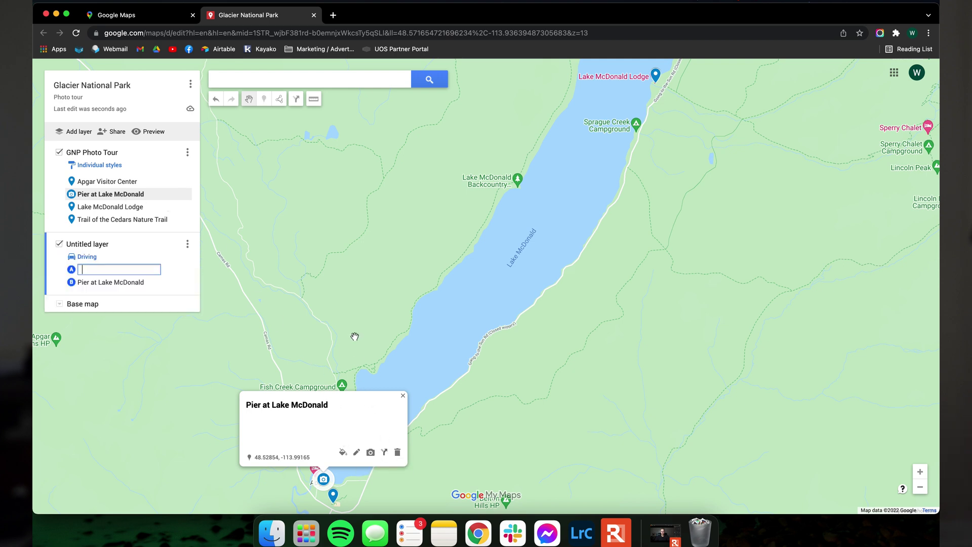
text(Ap)
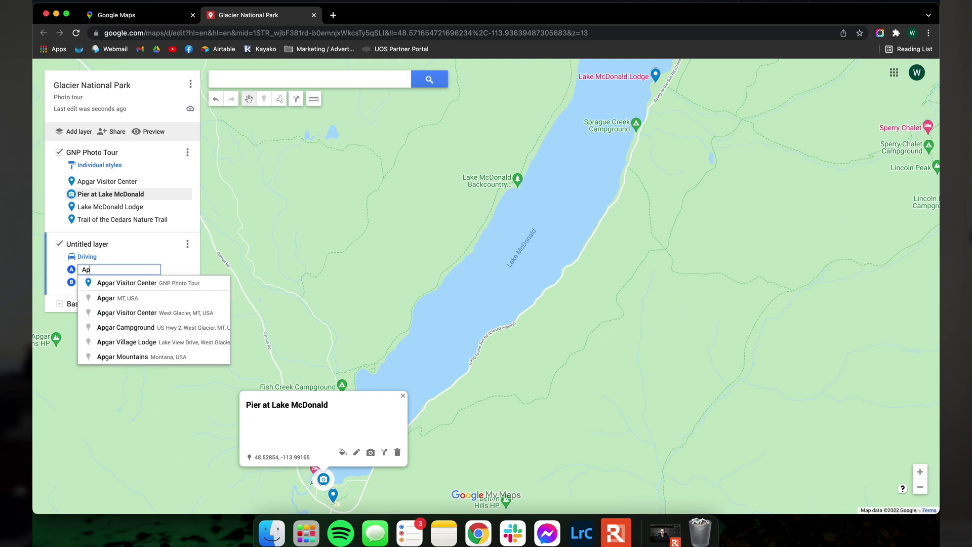
key(Return)
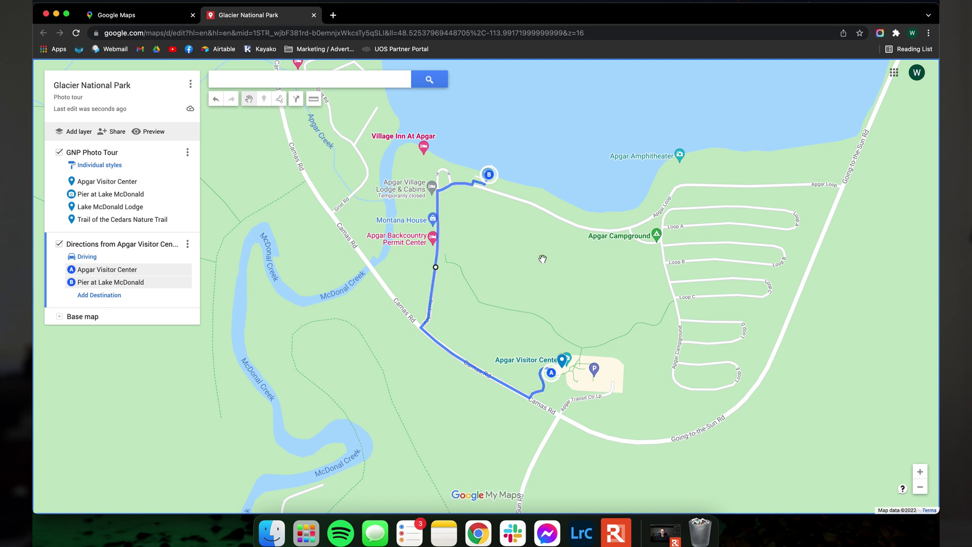
scroll(540, 256, down, 2)
drag(393, 208, 479, 259)
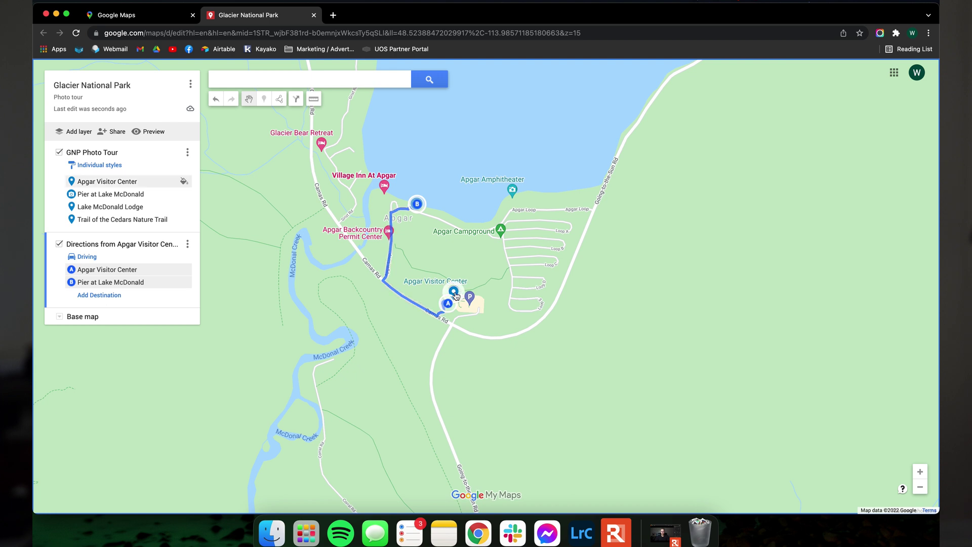
scroll(483, 241, down, 2)
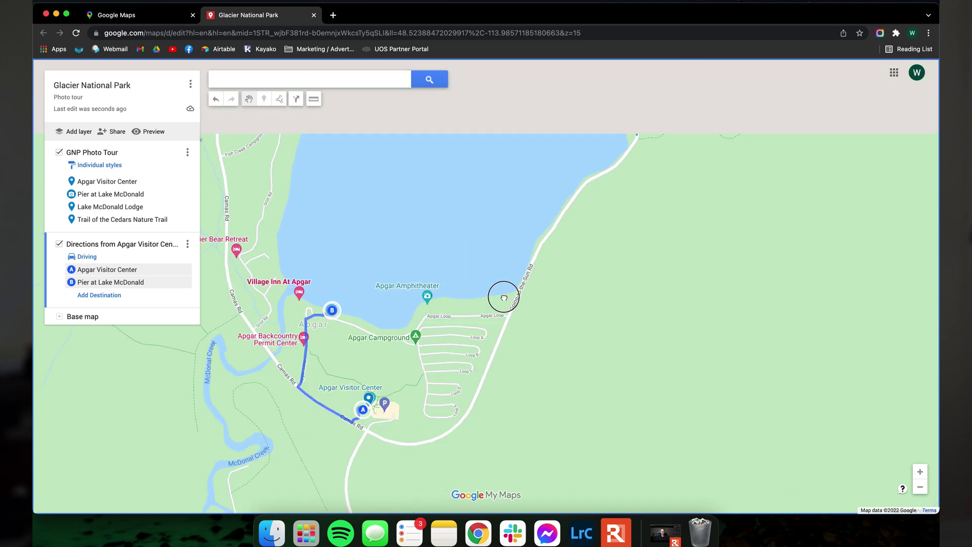
scroll(478, 269, down, 2)
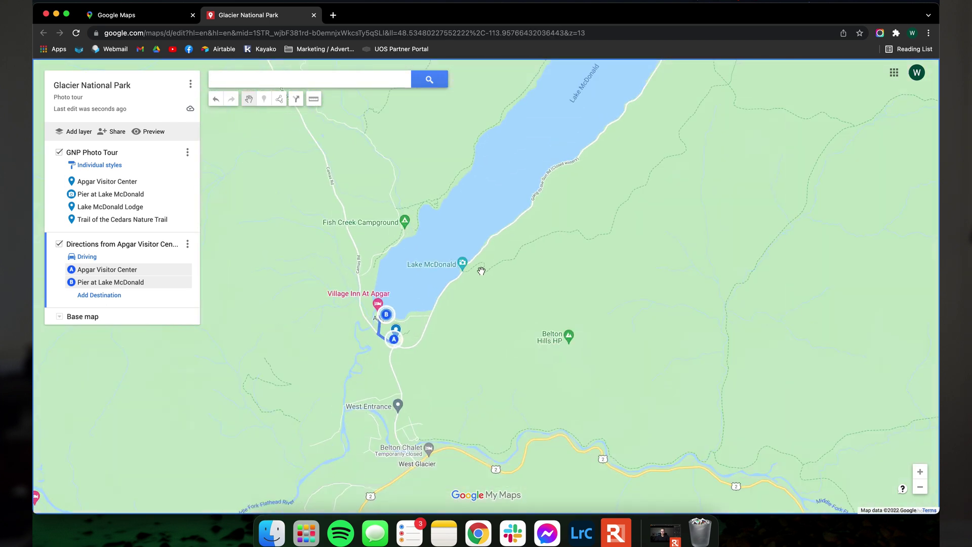
scroll(563, 214, down, 4)
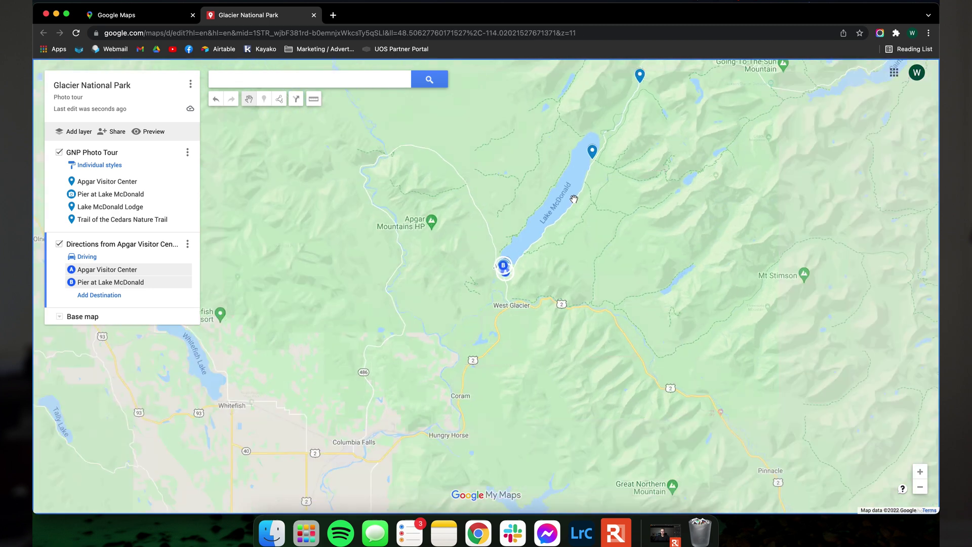
- Add Lake McDonald Lodge as stop C and Trail of the Cedars as stop D
click(113, 301)
click(540, 226)
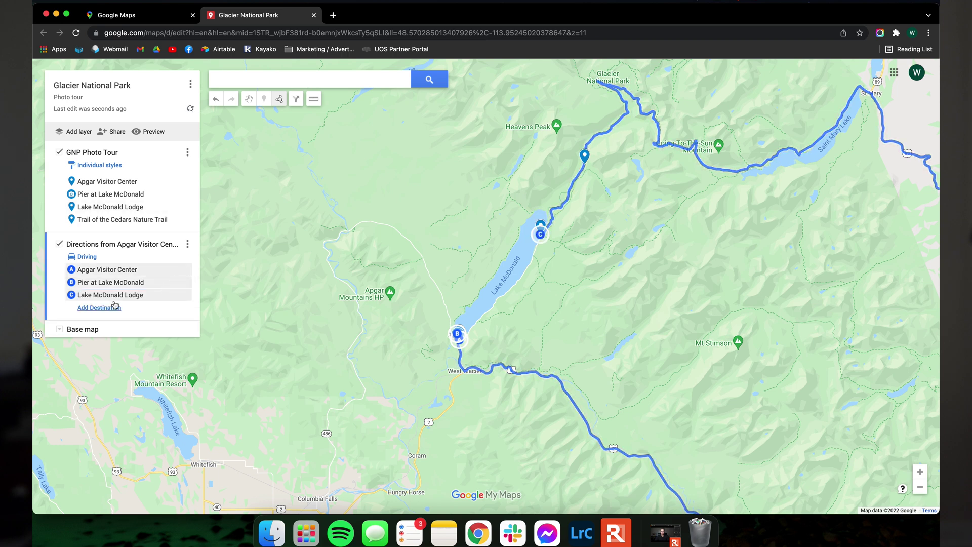
click(115, 305)
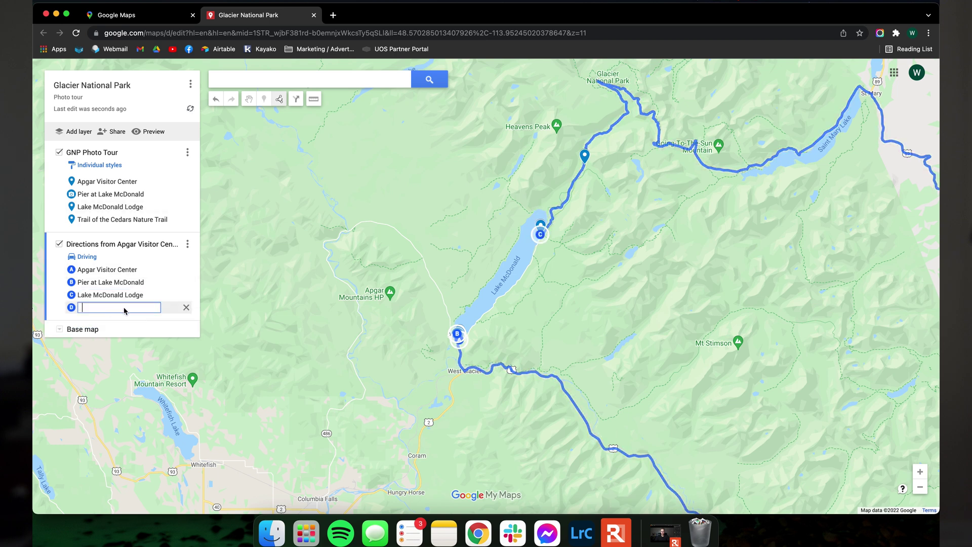
click(586, 157)
- Frame the whole route loop in view, then hide the directions layer
mouse_move(713, 293)
mouse_down()
mouse_move(698, 264)
mouse_move(500, 255)
mouse_up()
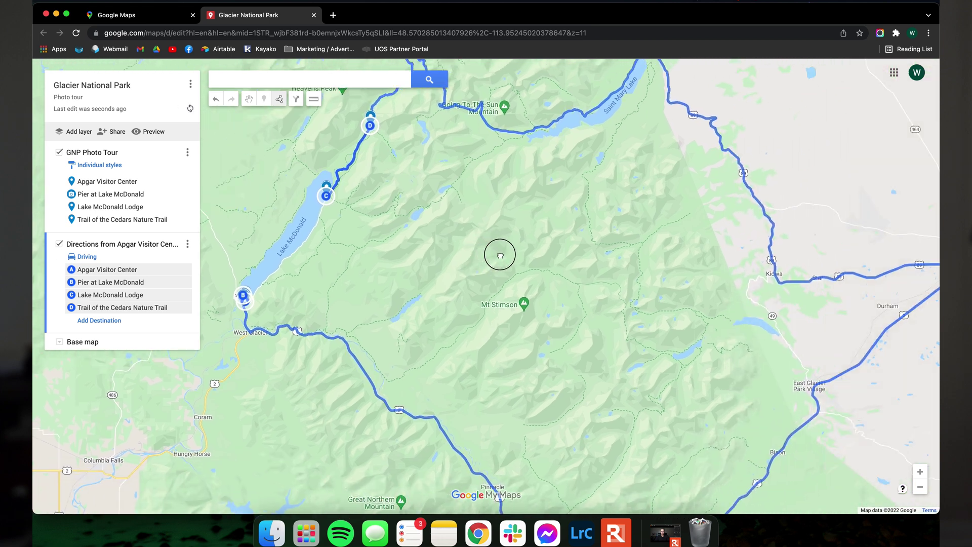
scroll(473, 251, down, 3)
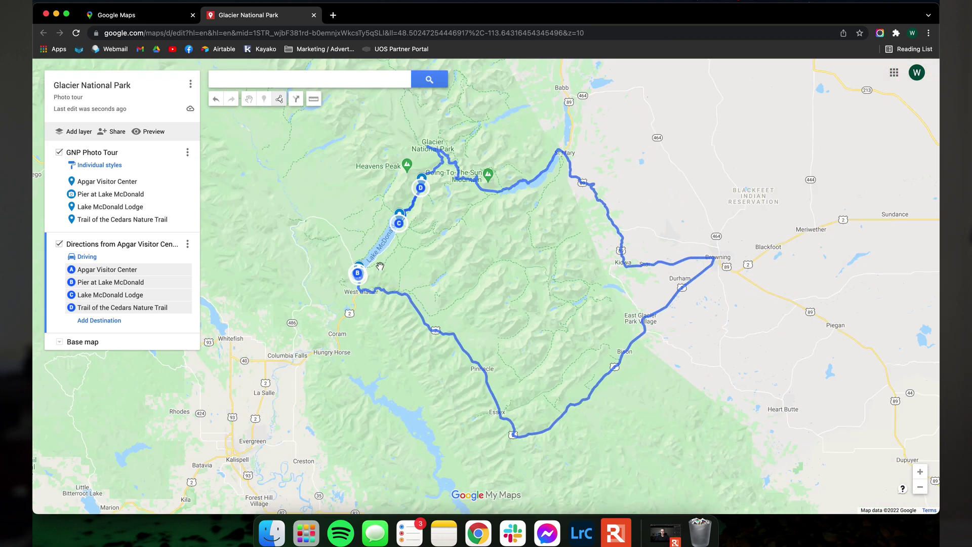
scroll(380, 266, up, 3)
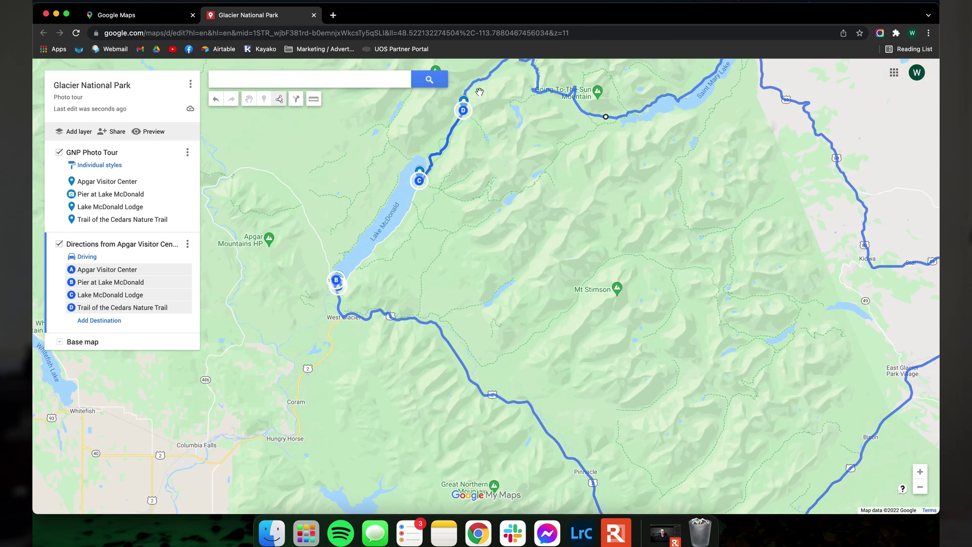
scroll(379, 239, up, 5)
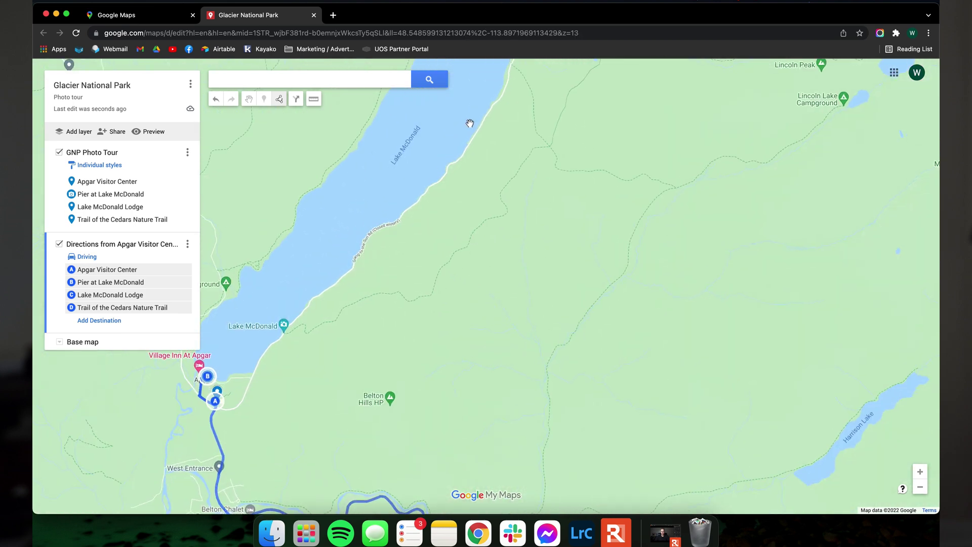
scroll(468, 134, down, 2)
scroll(607, 159, down, 2)
drag(666, 174, 516, 211)
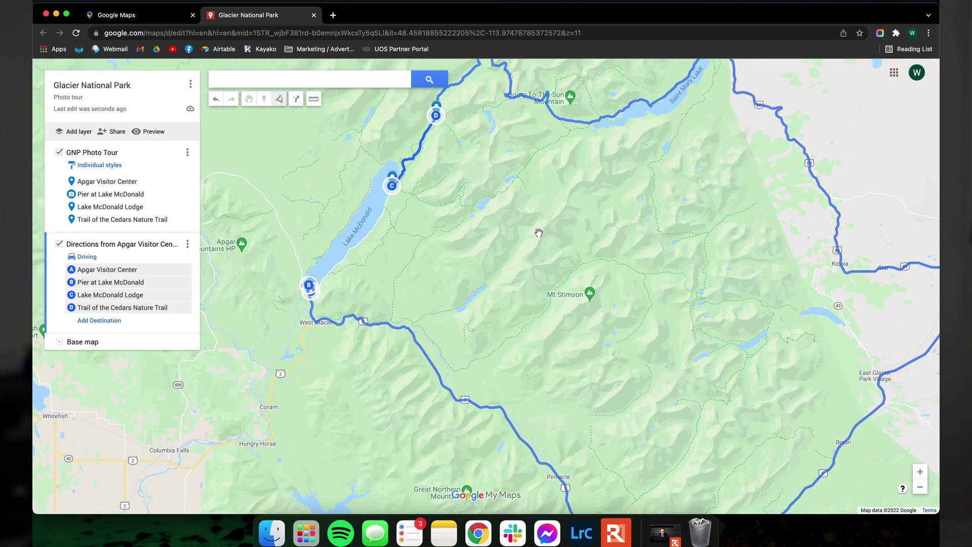
scroll(517, 211, down, 2)
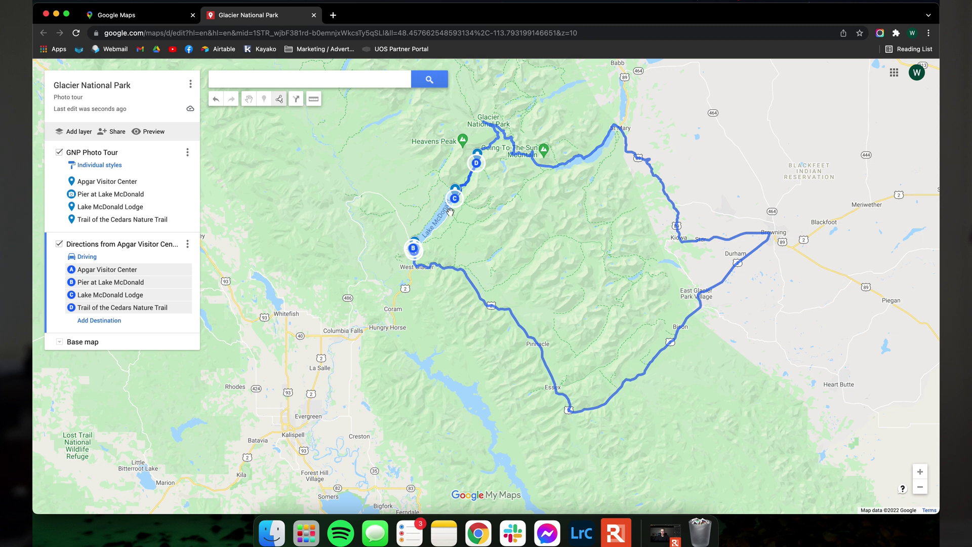
drag(512, 221, 451, 236)
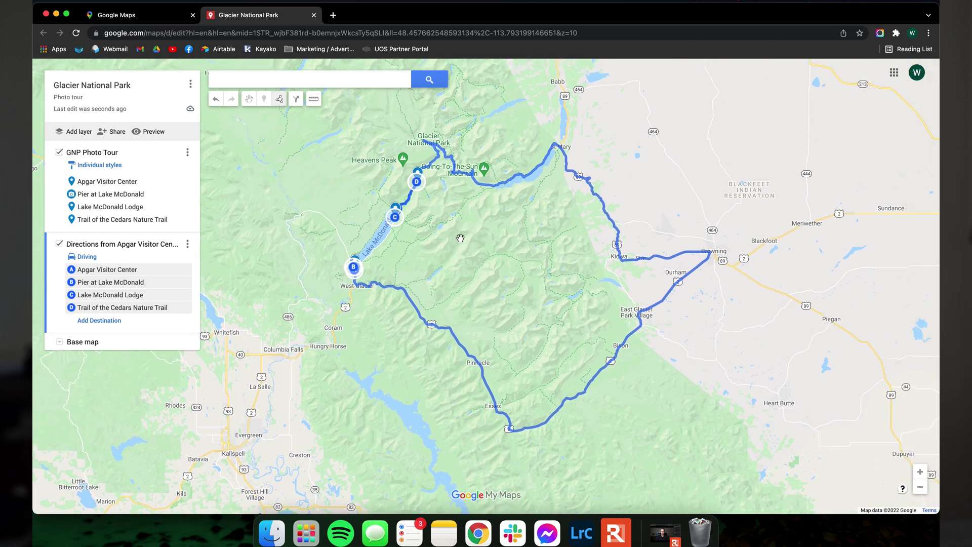
drag(512, 246, 515, 259)
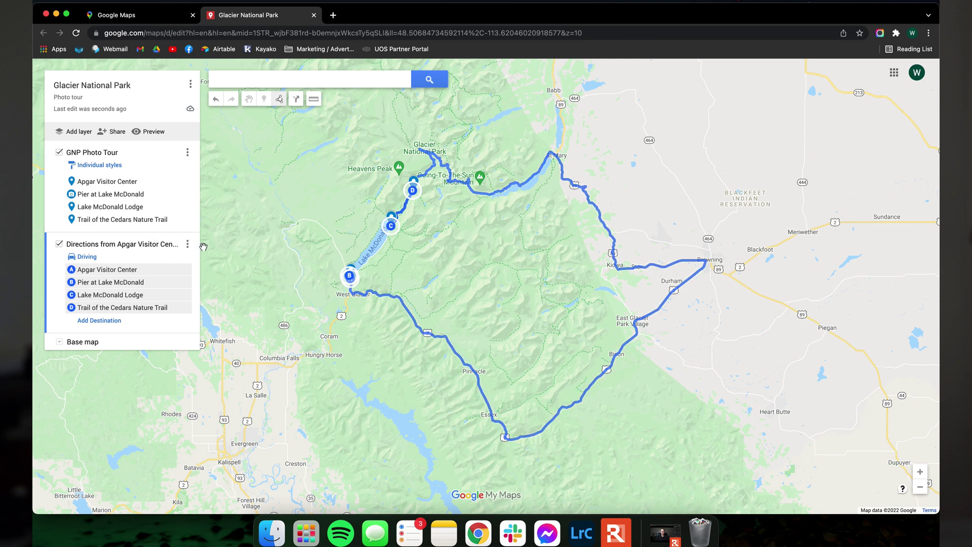
click(59, 244)
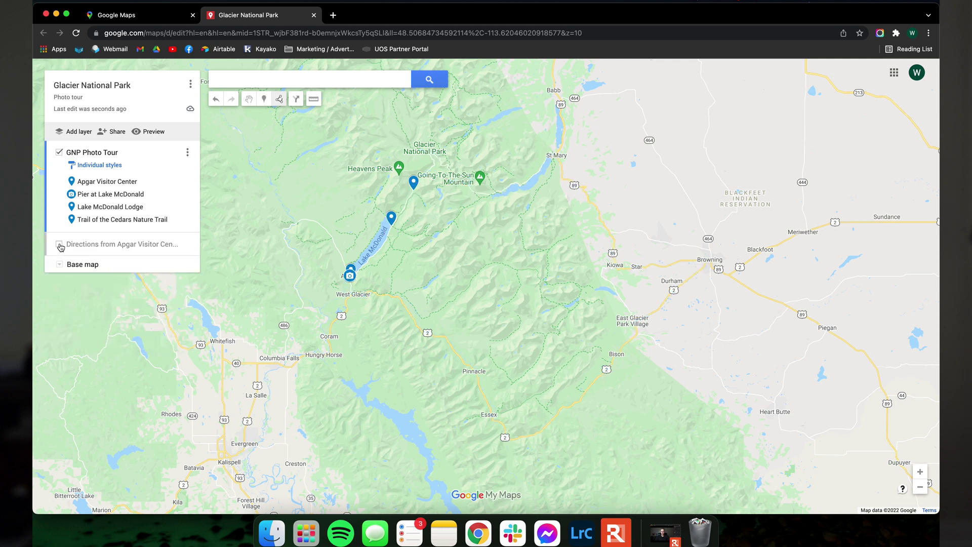
- Draw a closed polygon with corners at West Glacier, Essex, Browning, St Mary and near the park
click(280, 99)
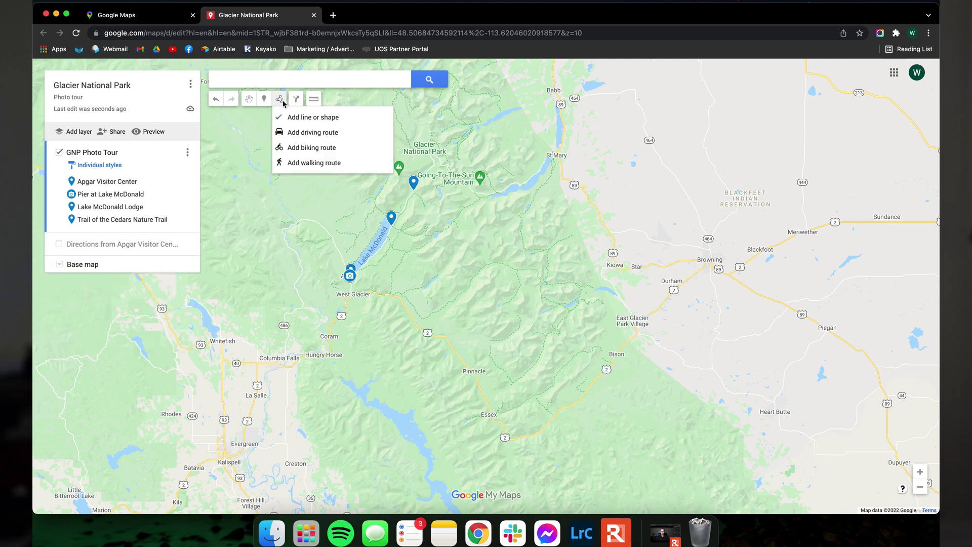
click(340, 118)
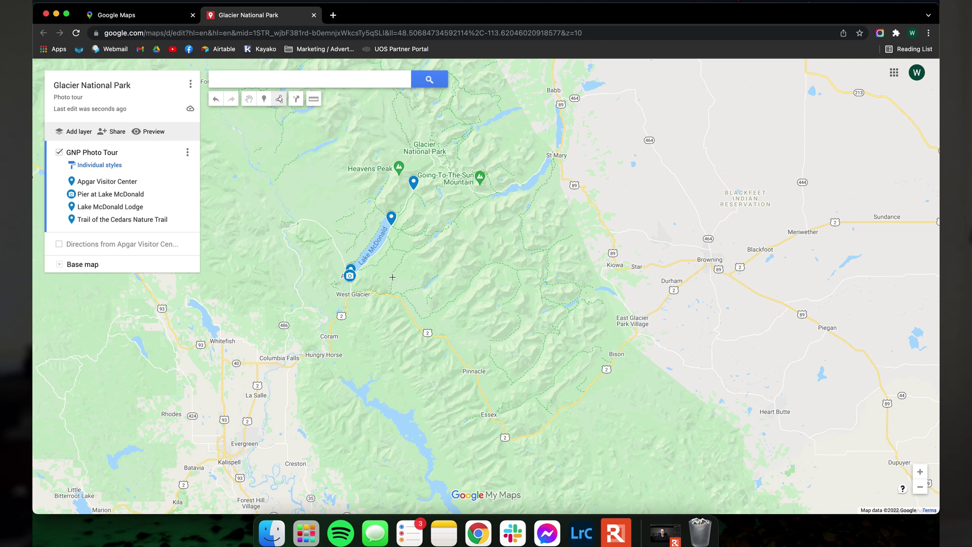
click(352, 288)
click(507, 436)
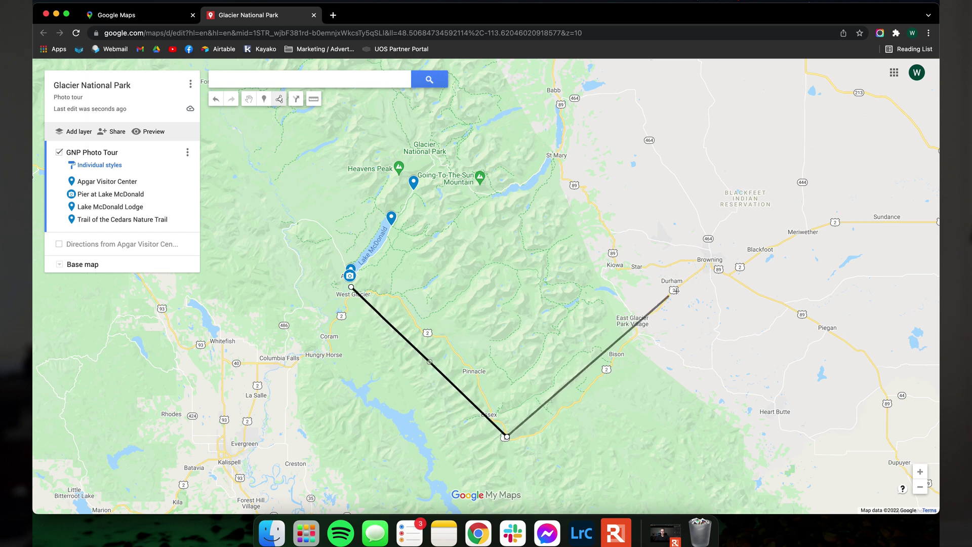
click(703, 261)
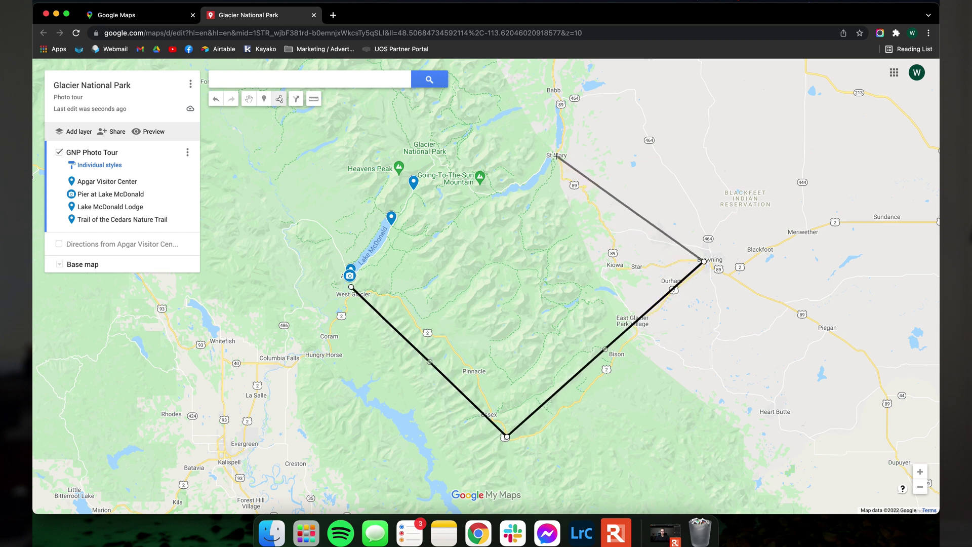
click(556, 156)
click(428, 147)
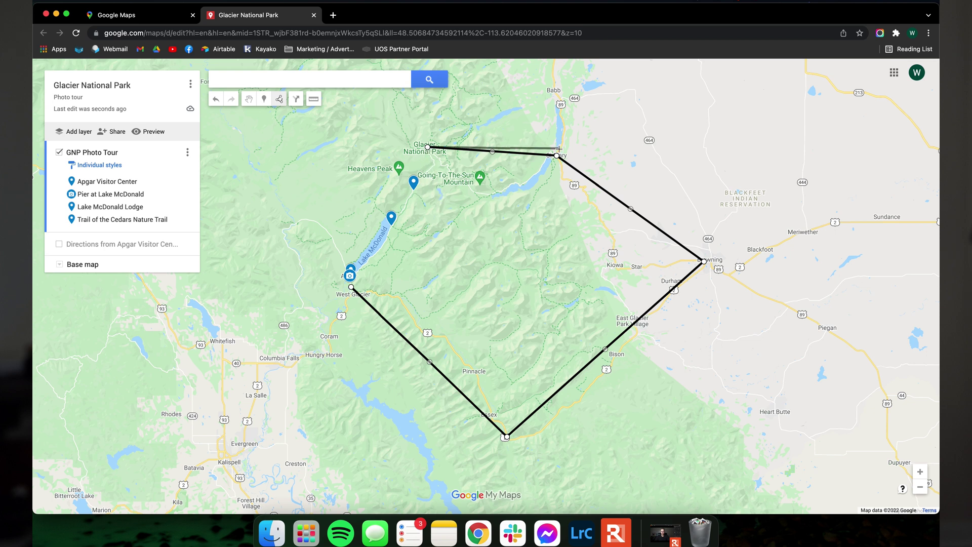
click(353, 287)
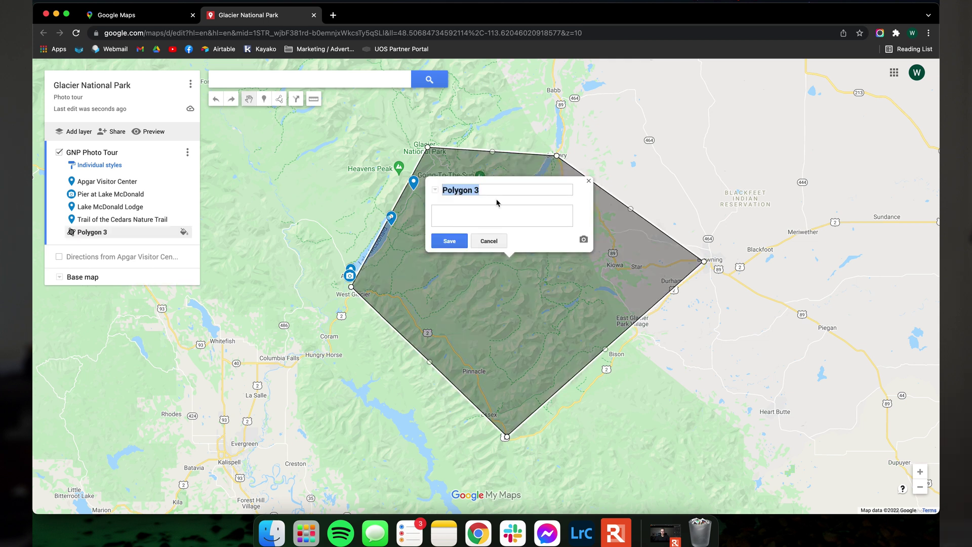
- Name the polygon 'Part of GNP' and save it
text(Part of GNP)
click(449, 241)
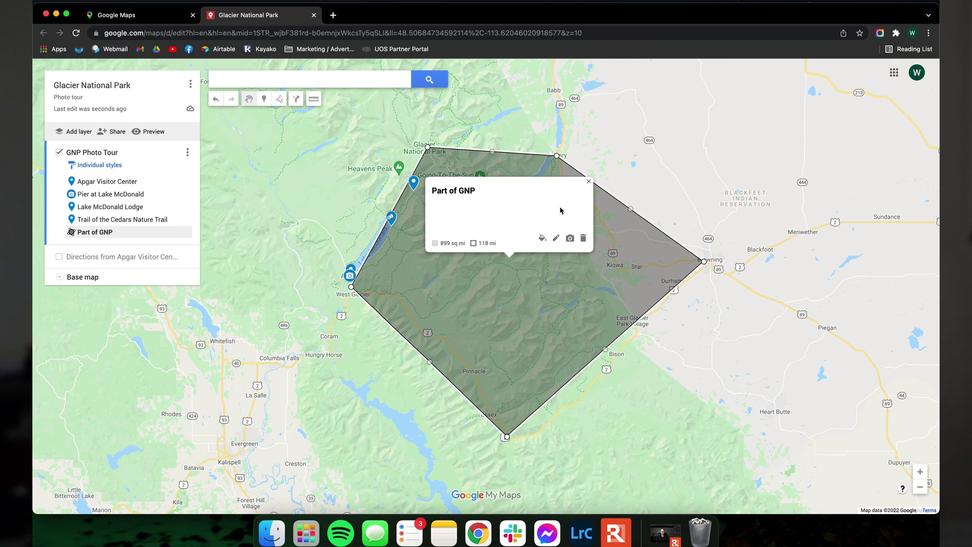
click(542, 238)
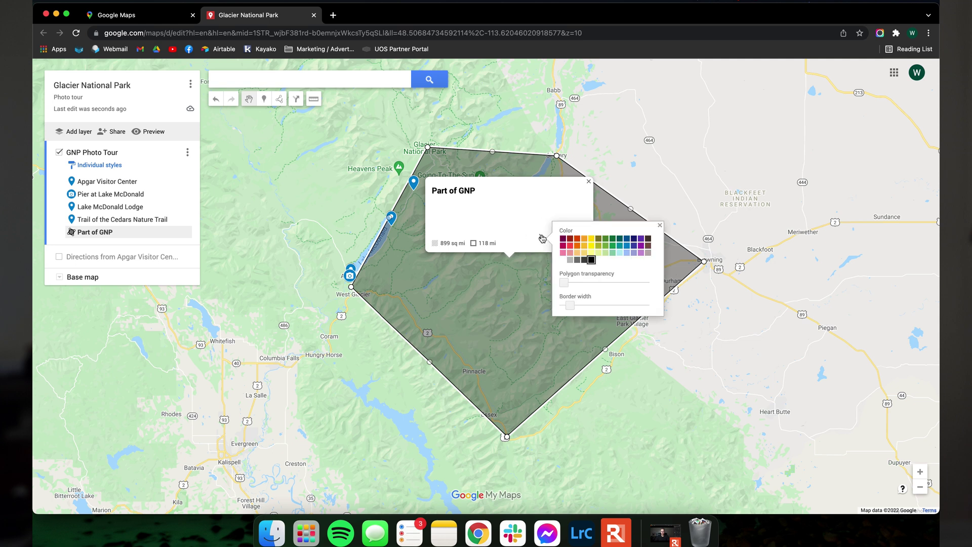
- Colour the Part of GNP polygon yellow and settle on a light, semi-transparent yellow fill
click(591, 246)
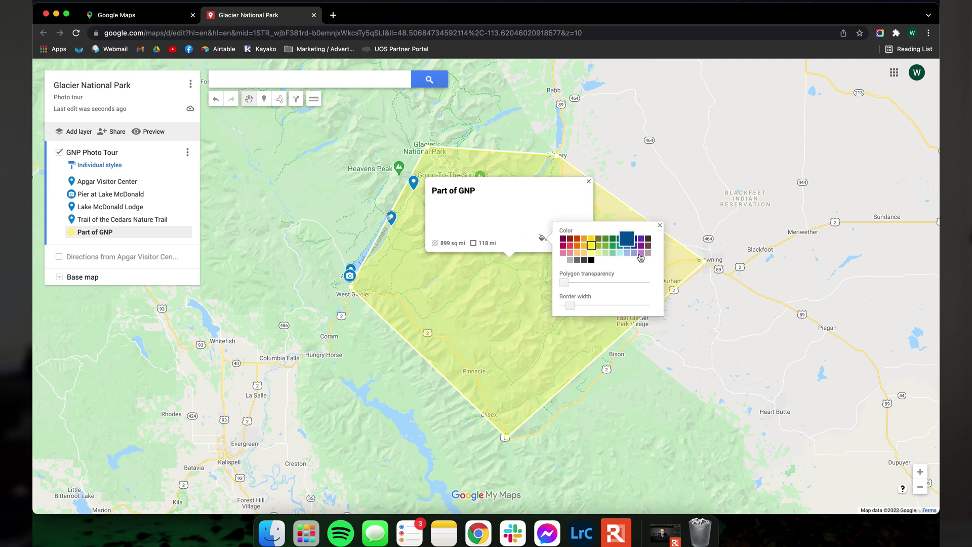
mouse_move(564, 283)
mouse_down()
mouse_move(641, 287)
mouse_move(548, 291)
mouse_up()
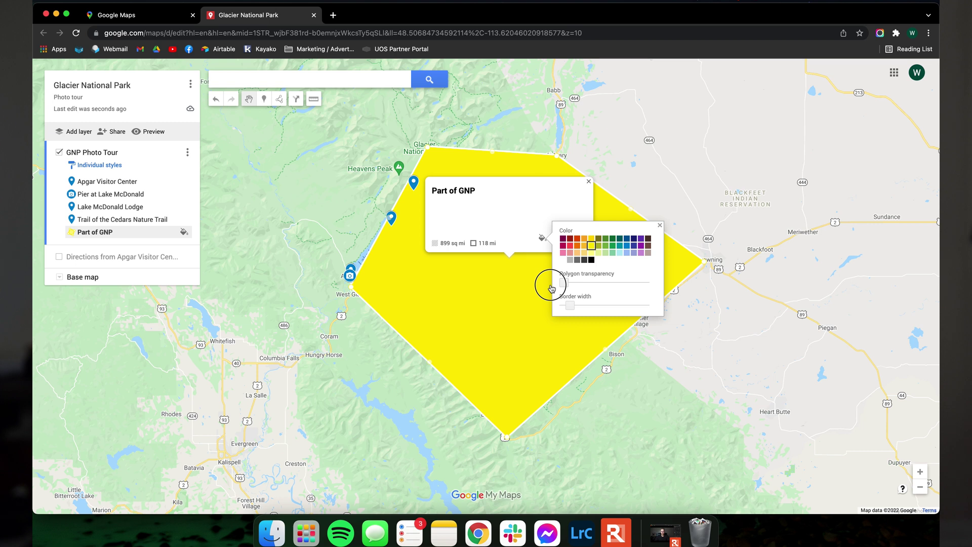
drag(554, 289, 683, 284)
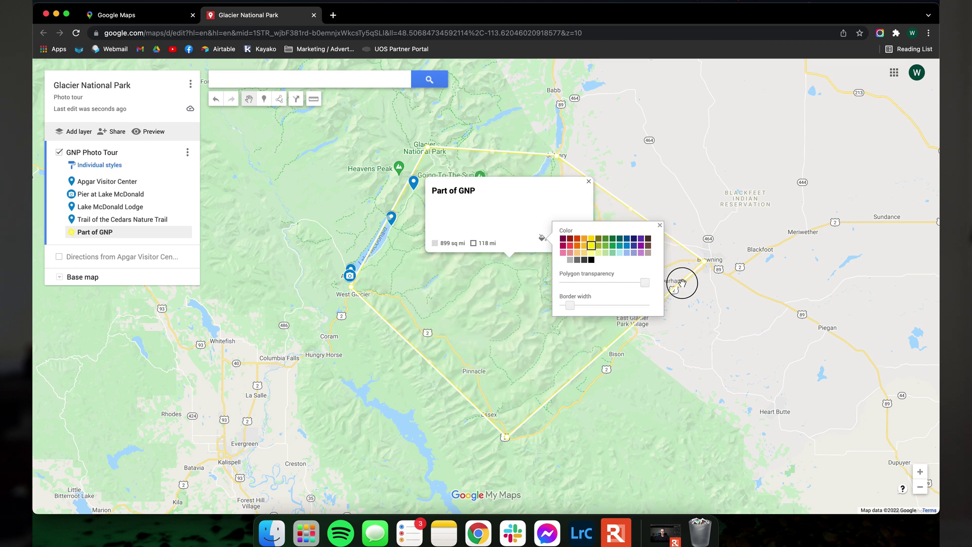
drag(639, 282, 671, 302)
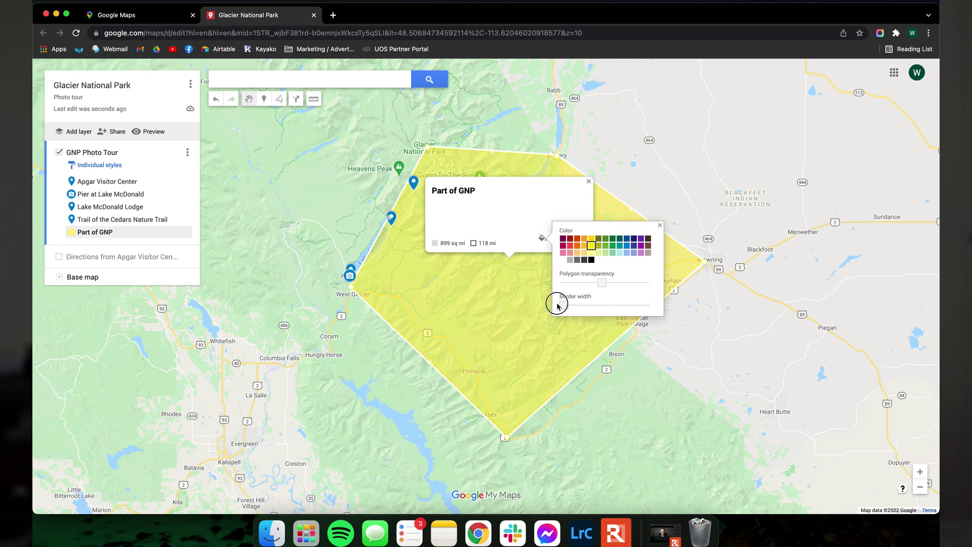
drag(601, 278, 590, 307)
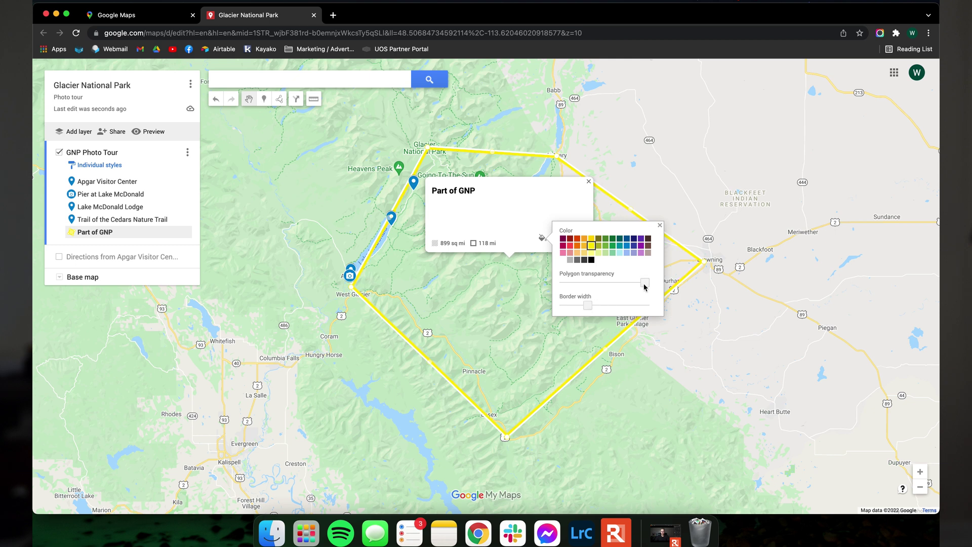
drag(644, 286, 606, 284)
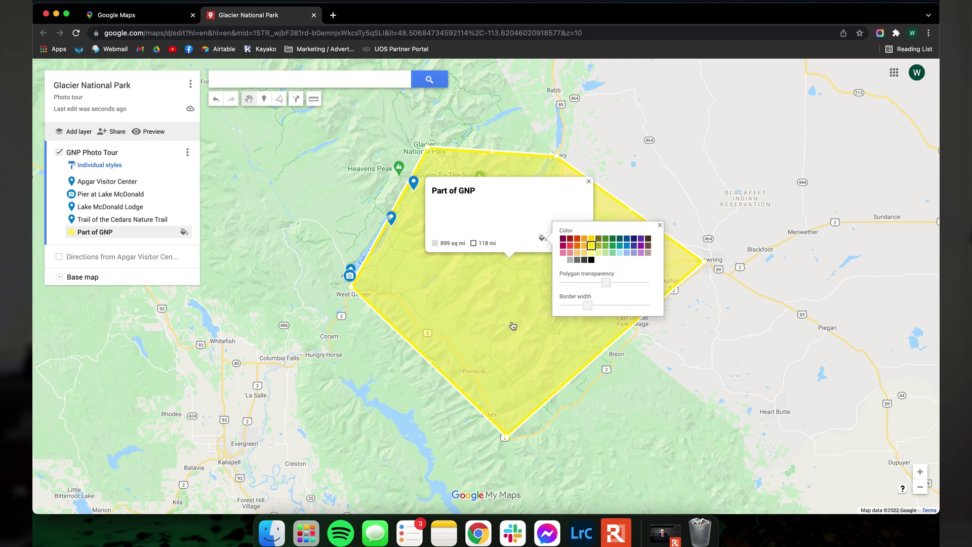
click(639, 371)
- Open Print map with Letter (8.5" x 11") paper, Portrait orientation and PDF output
scroll(528, 295, down, 2)
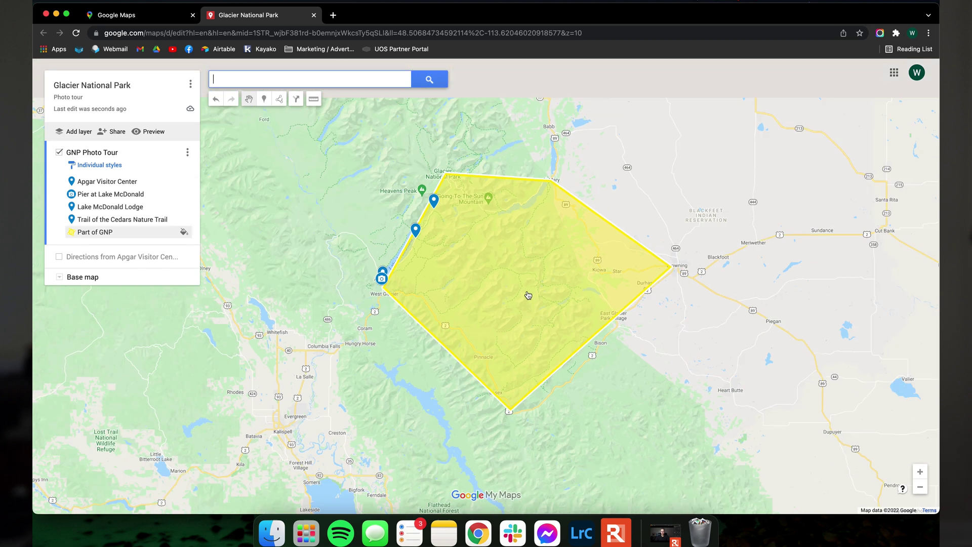
scroll(528, 295, down, 2)
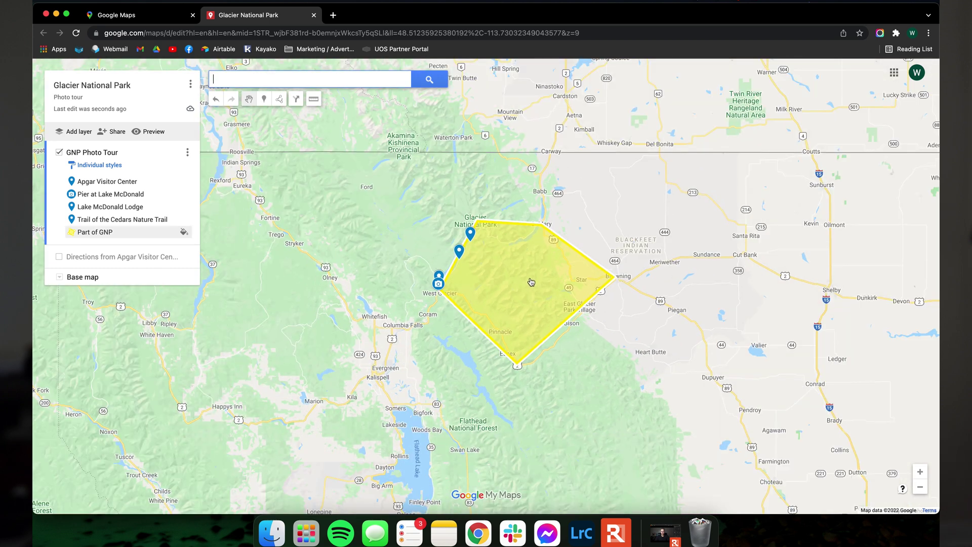
click(191, 85)
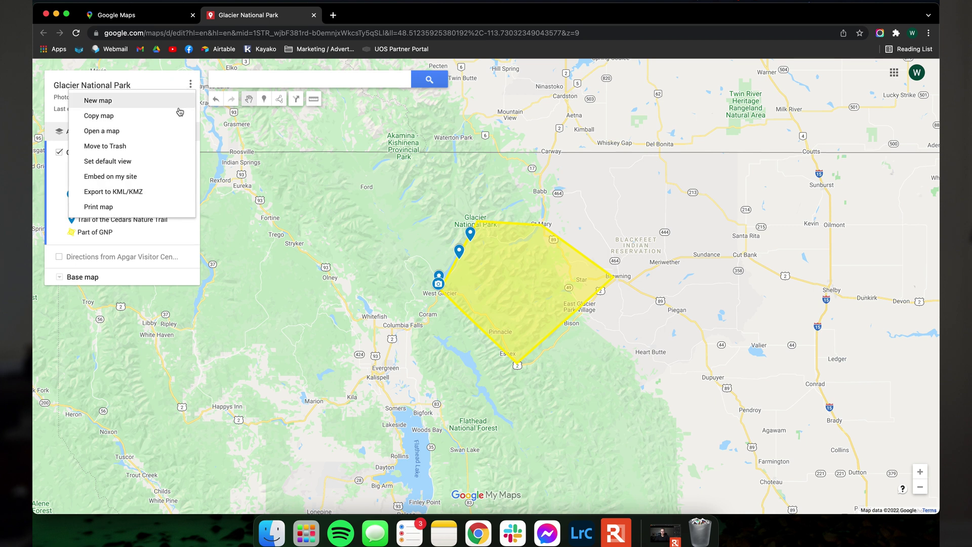
click(148, 207)
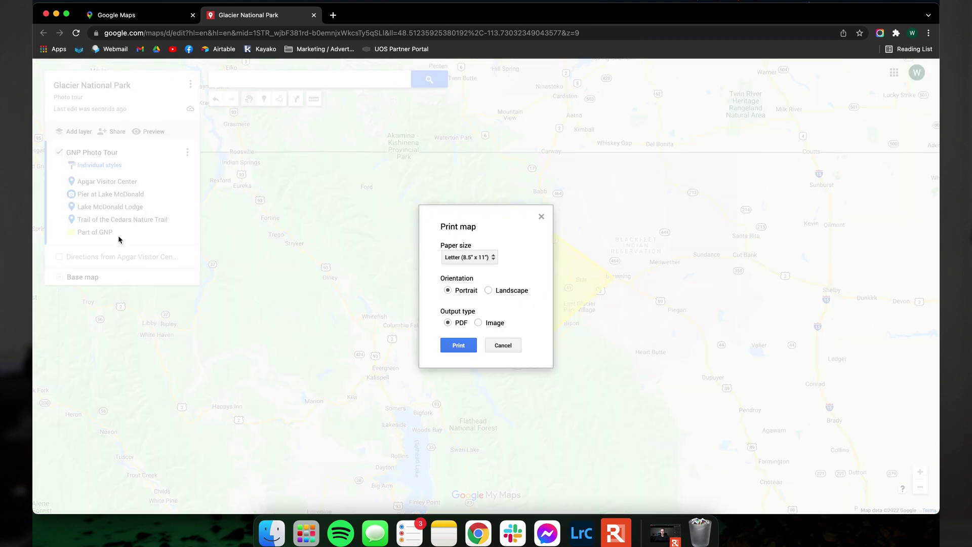
click(489, 261)
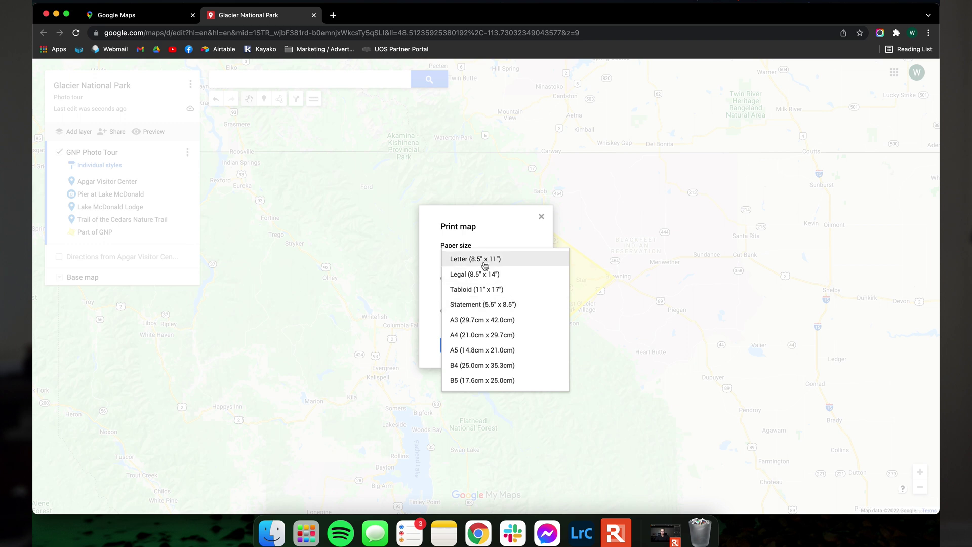
click(514, 268)
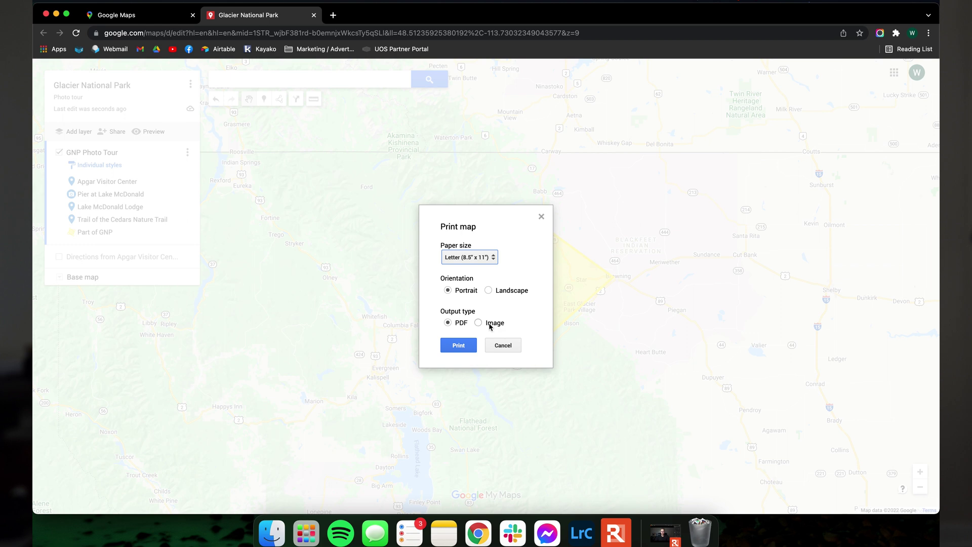
click(478, 323)
click(455, 324)
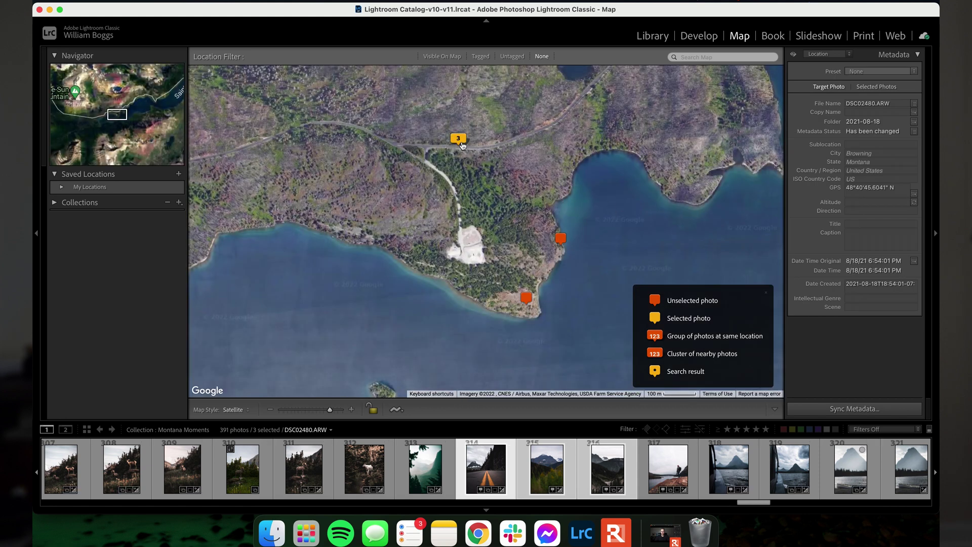
- Delete the GPS coordinates from the group of 3 photos on the map
right_click(462, 143)
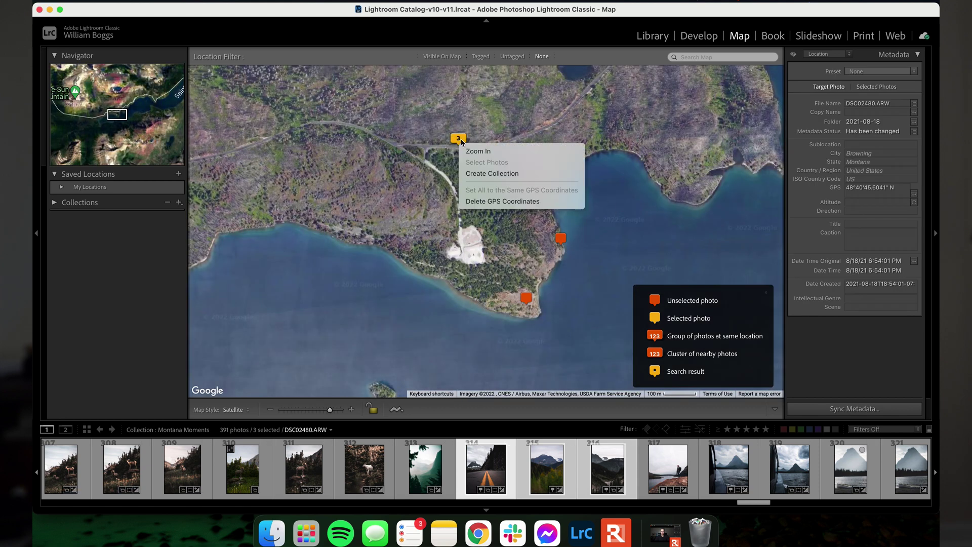
click(490, 201)
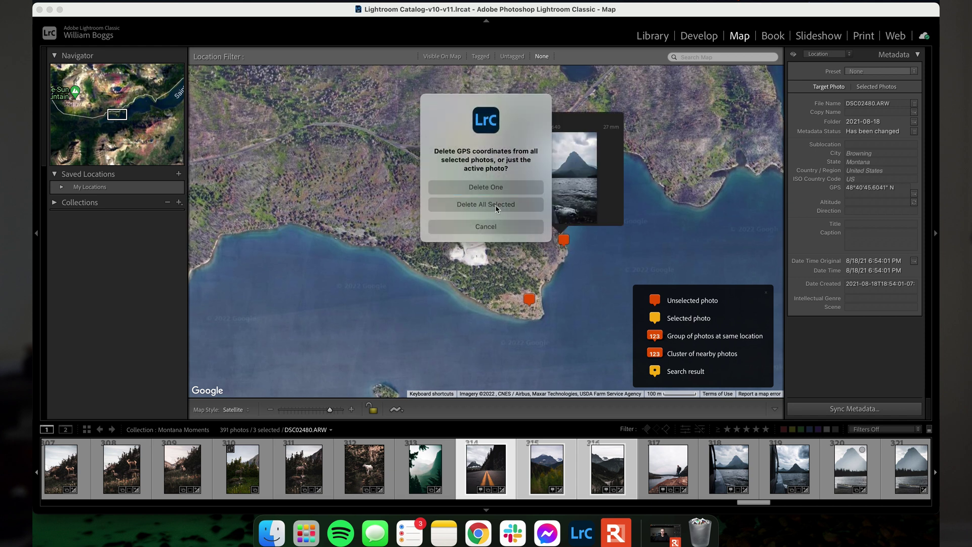
click(497, 204)
- Remove the locations of the shoreline photo and the last marker, then select DSC02622.ARW
drag(555, 238, 527, 221)
click(533, 223)
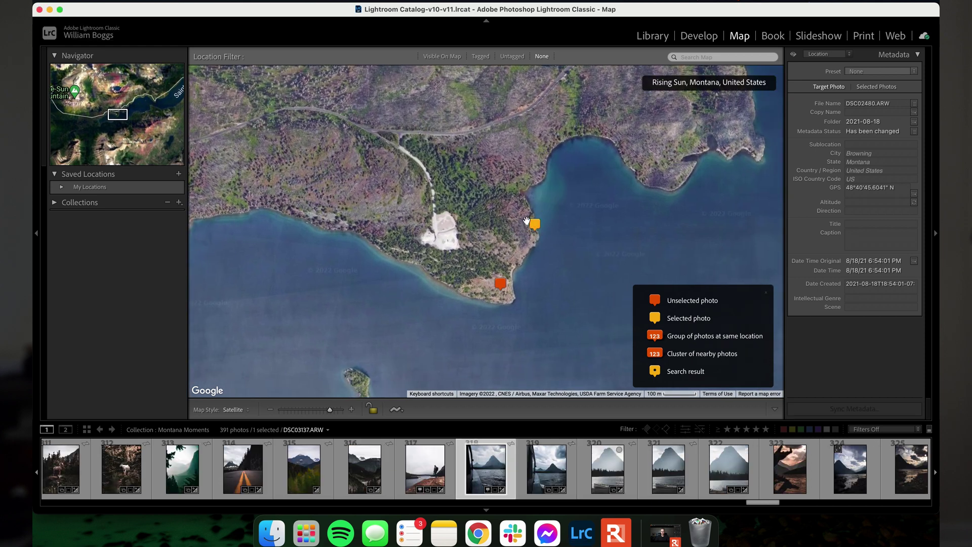
right_click(531, 223)
click(560, 252)
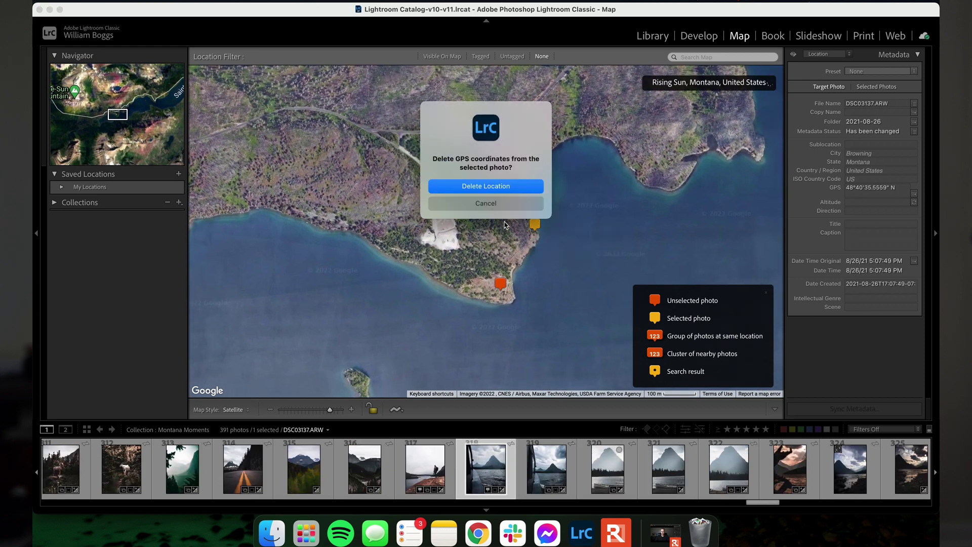
click(499, 186)
right_click(500, 283)
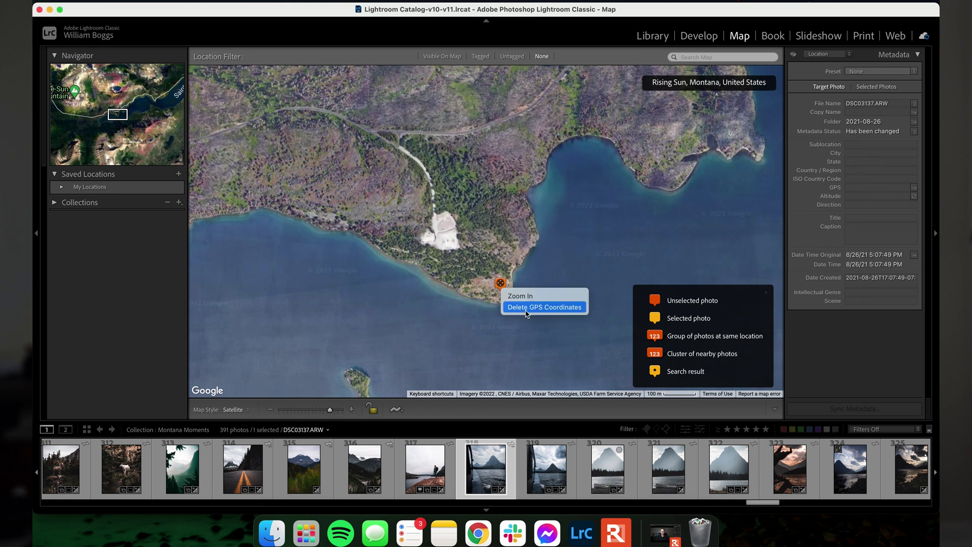
click(527, 309)
click(491, 187)
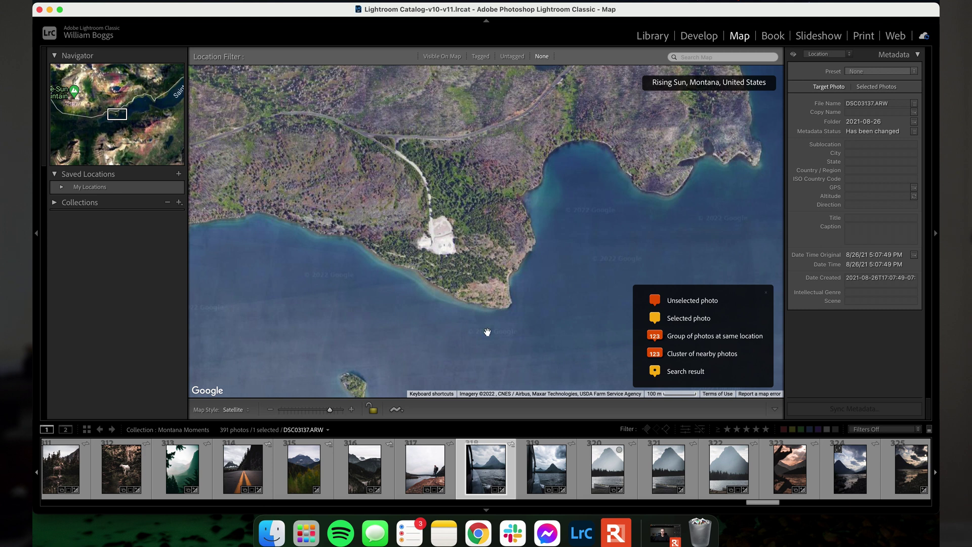
click(427, 471)
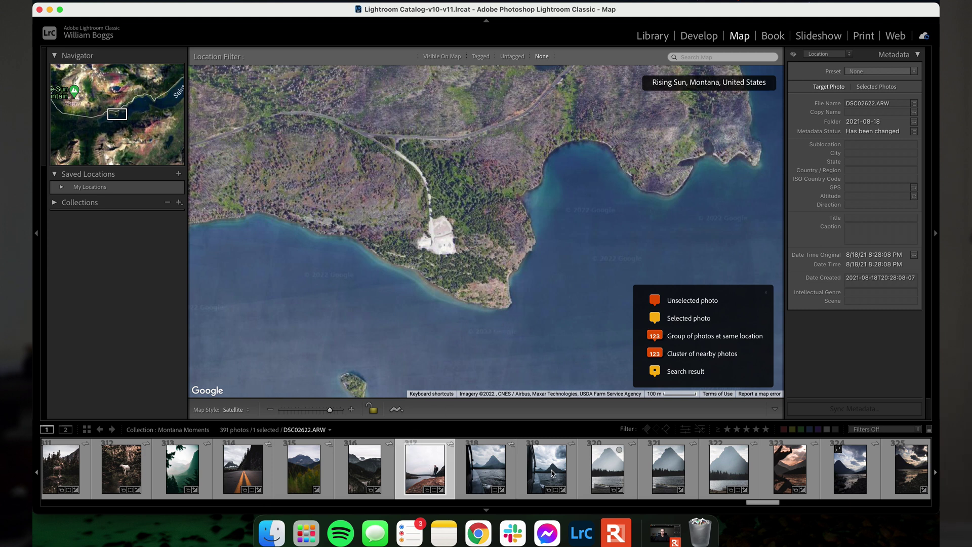
- Zoom onto the lakeside point and geotag DSC02622.ARW at its tip with Add GPS Coordinates
double_click(505, 313)
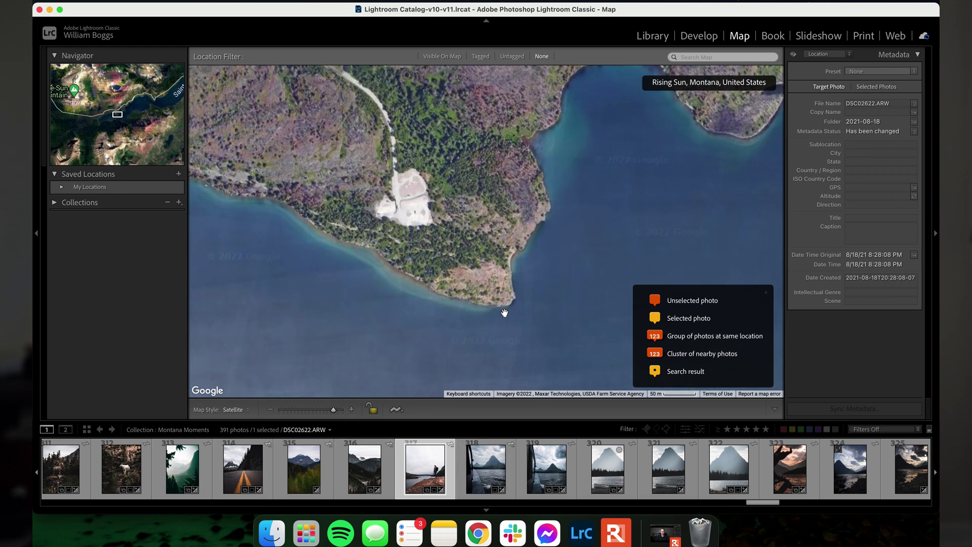
double_click(505, 313)
scroll(494, 227, down, 2)
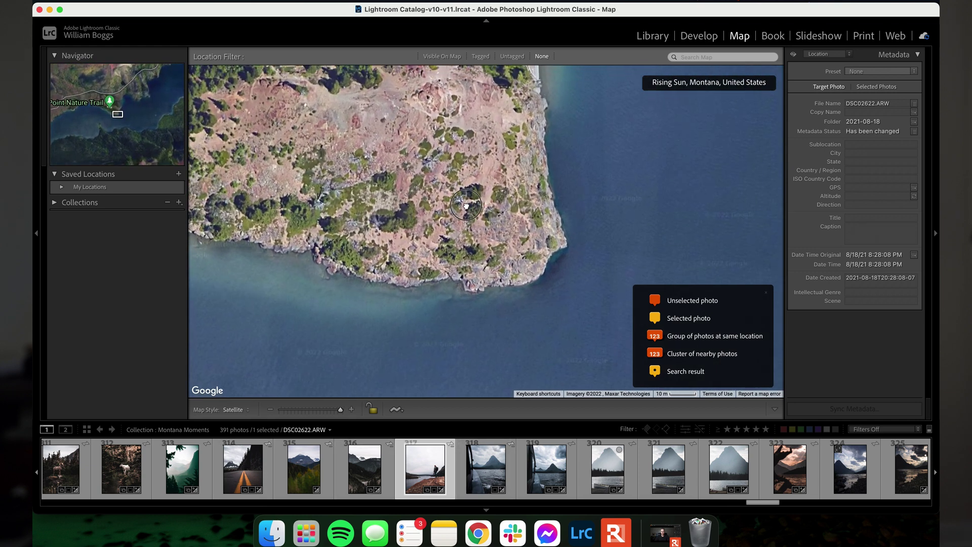
scroll(474, 243, down, 5)
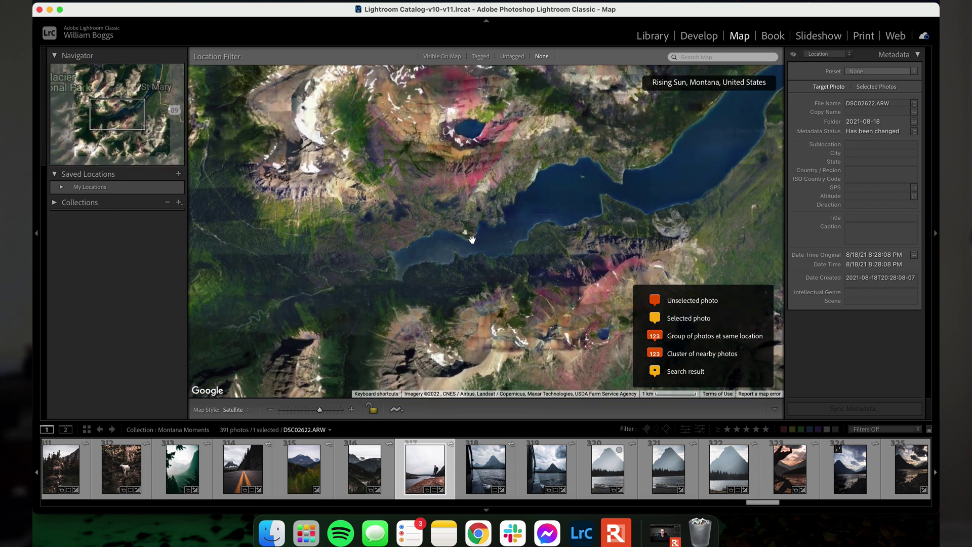
scroll(471, 238, up, 4)
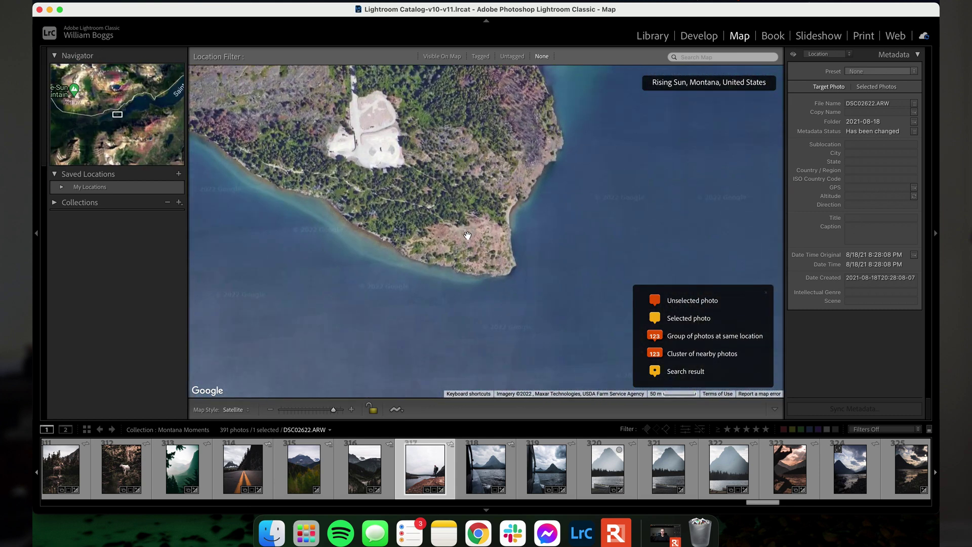
scroll(468, 237, up, 2)
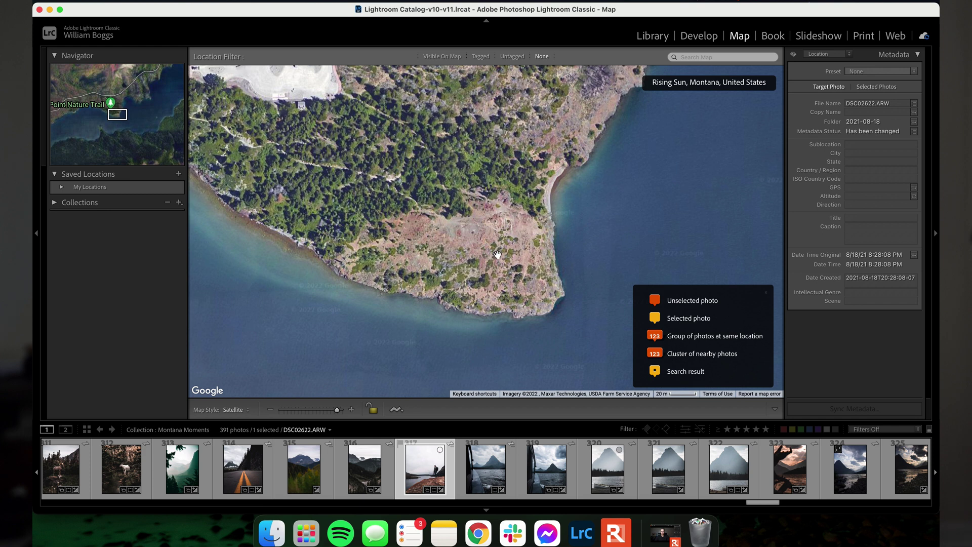
right_click(498, 254)
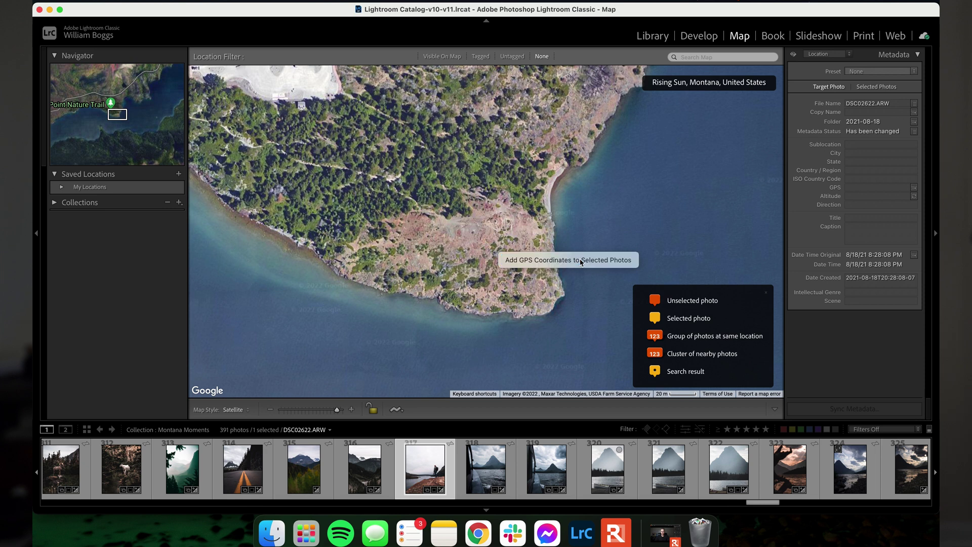
click(581, 262)
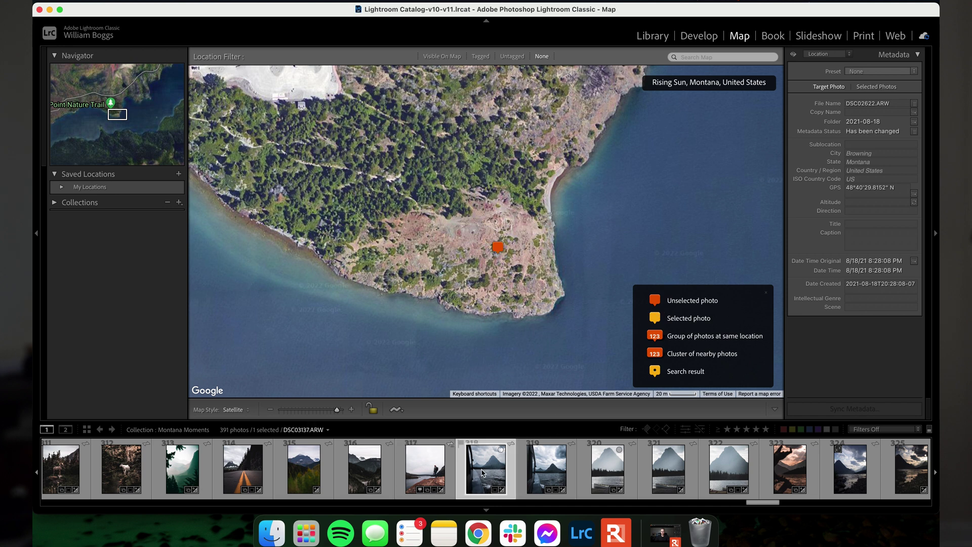
click(483, 470)
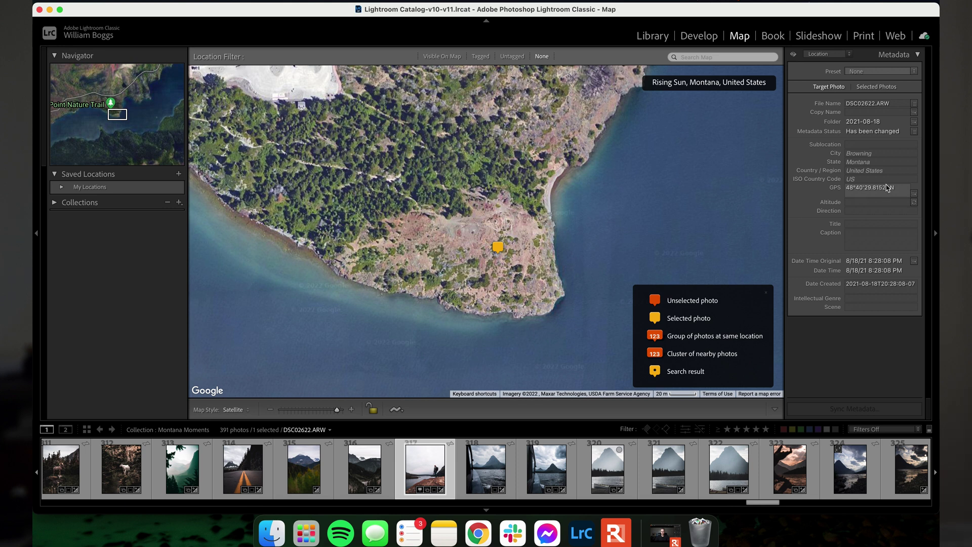
- Deselect all photos, leaving only the DSC02622.ARW pin on the satellite map
click(527, 259)
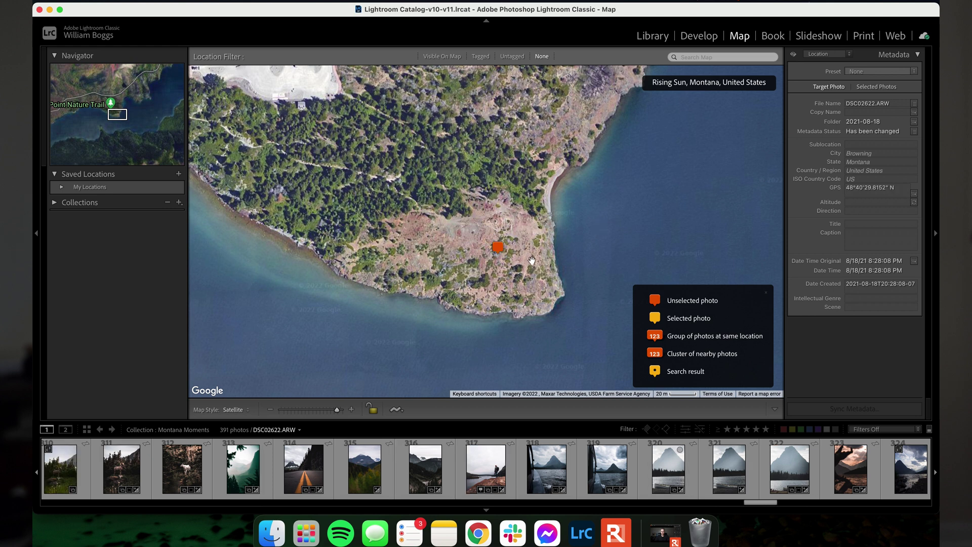
- Select photos 314–316 and add GPS coordinates at the clearing north of the point
click(419, 479)
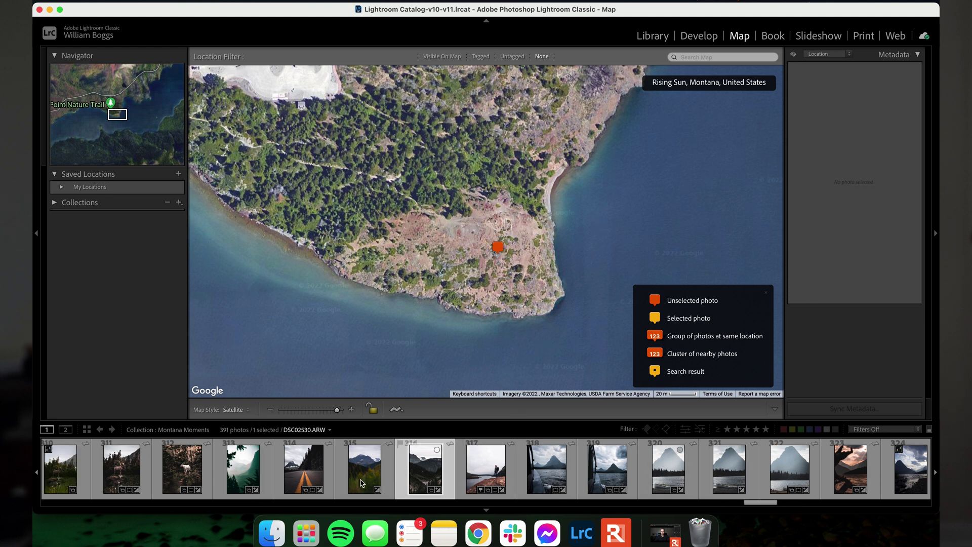
shift+click(313, 481)
scroll(395, 203, down, 2)
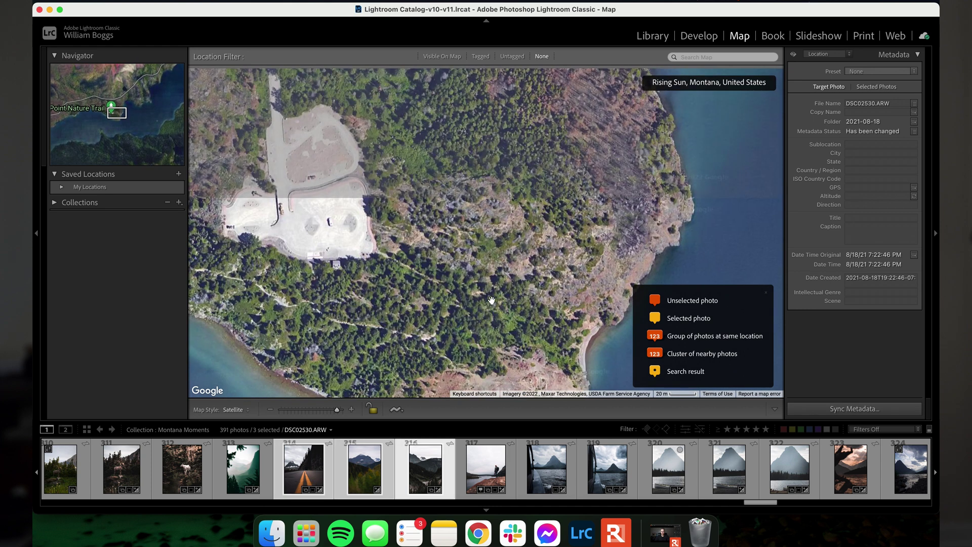
right_click(375, 205)
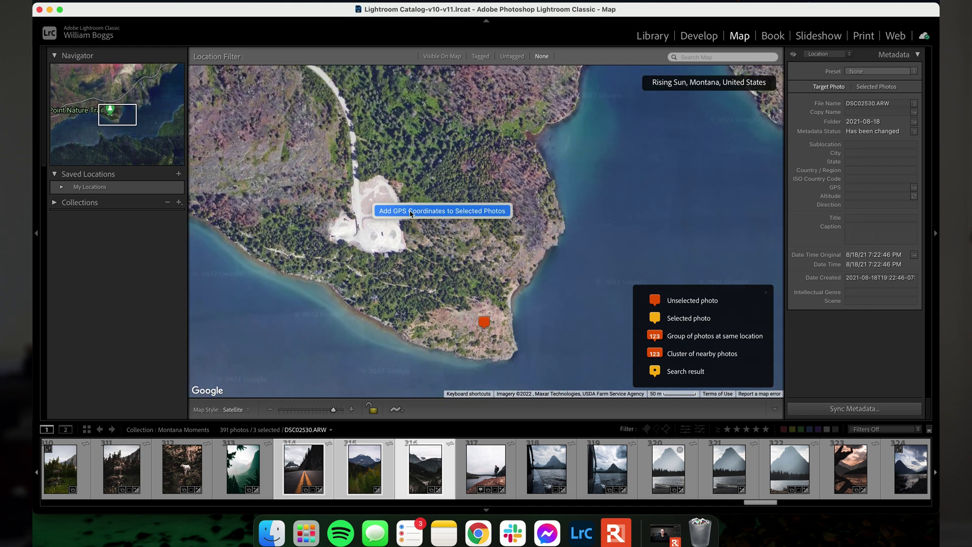
click(411, 212)
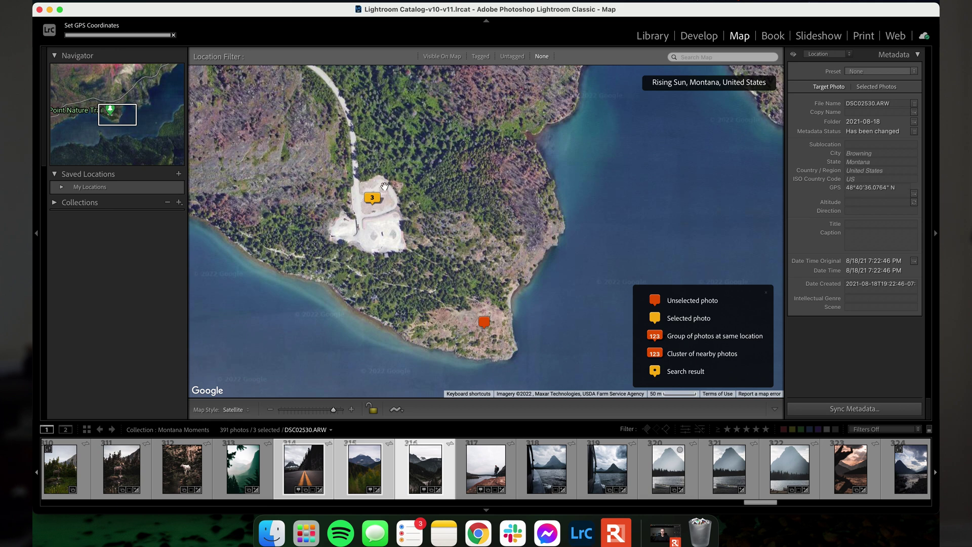
- Zoom and pan to check the 3-photo group marker, then return to Google My Maps
scroll(555, 250, down, 3)
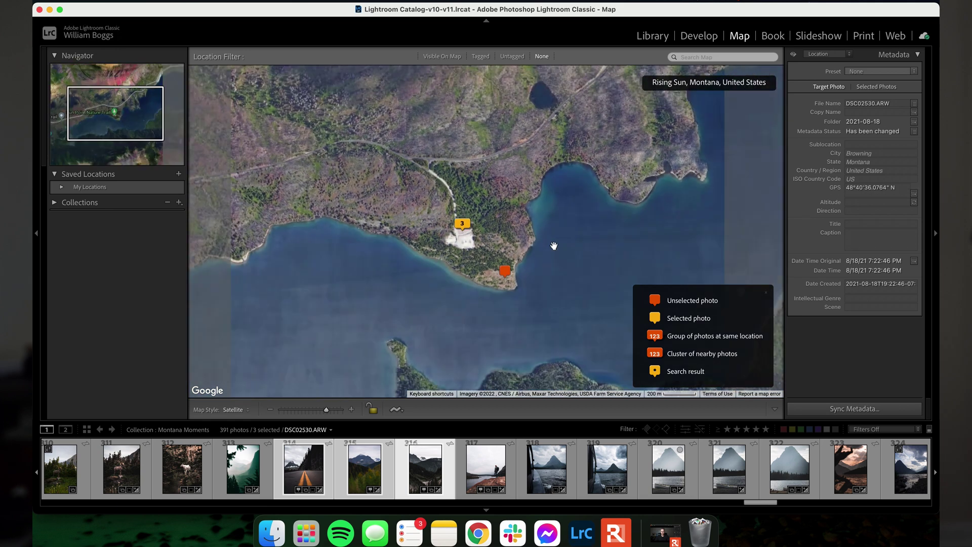
scroll(554, 251, down, 2)
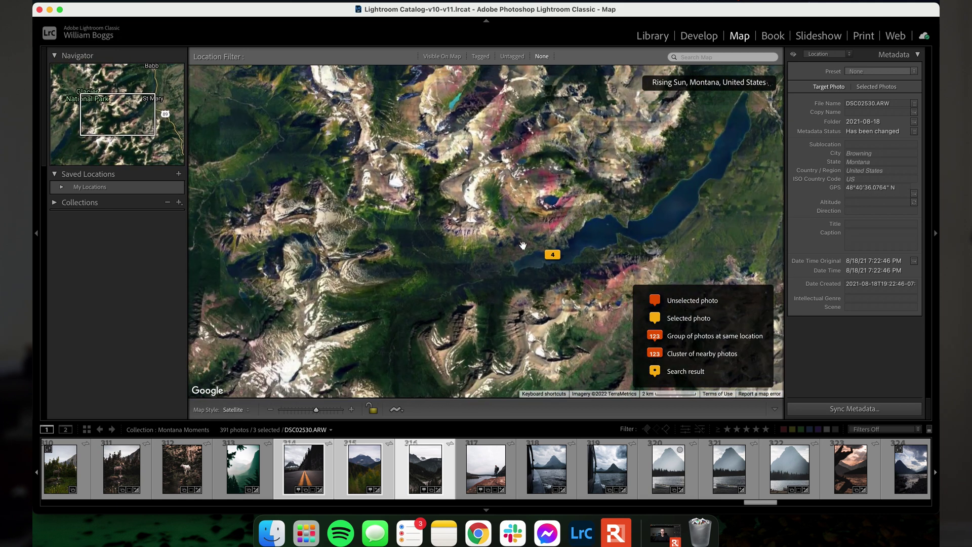
scroll(535, 245, down, 1)
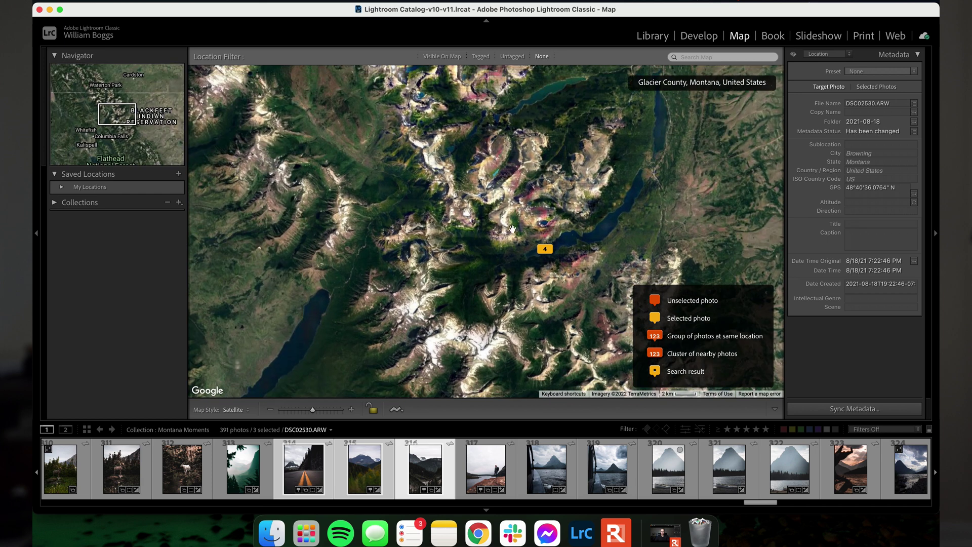
scroll(558, 226, up, 2)
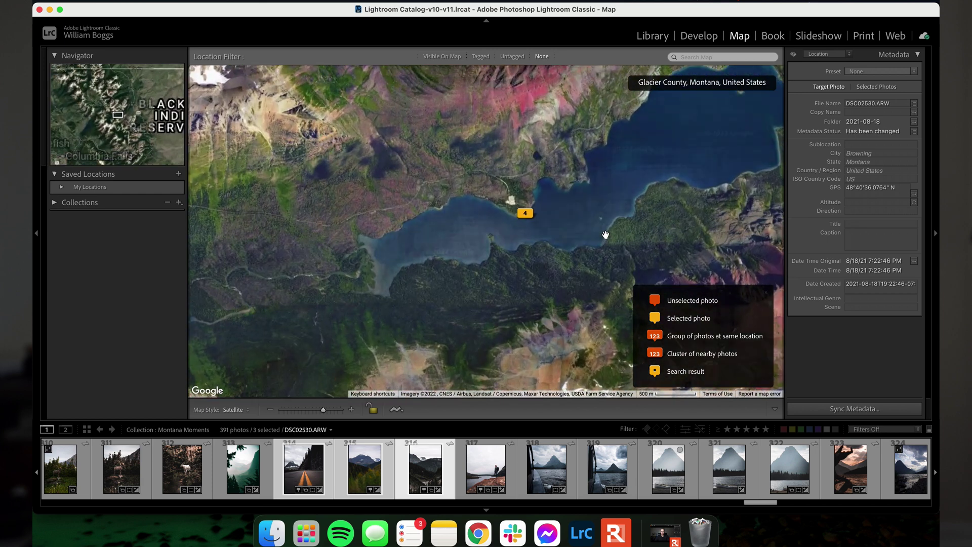
scroll(545, 231, up, 1)
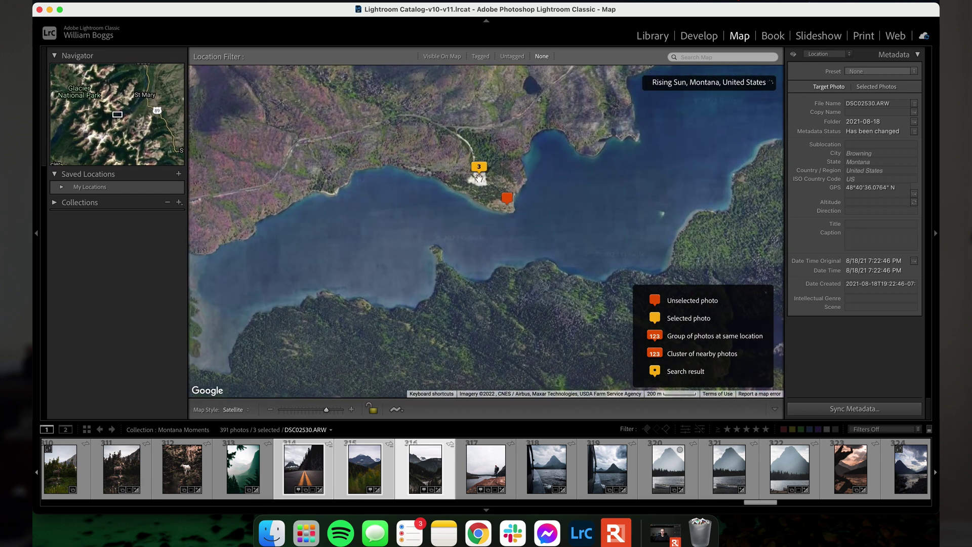
scroll(551, 201, down, 3)
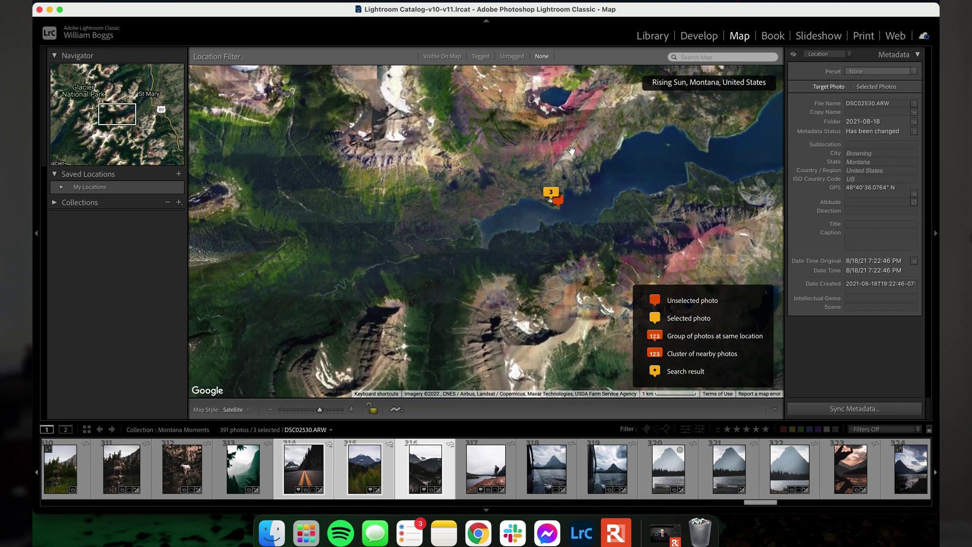
scroll(575, 183, up, 4)
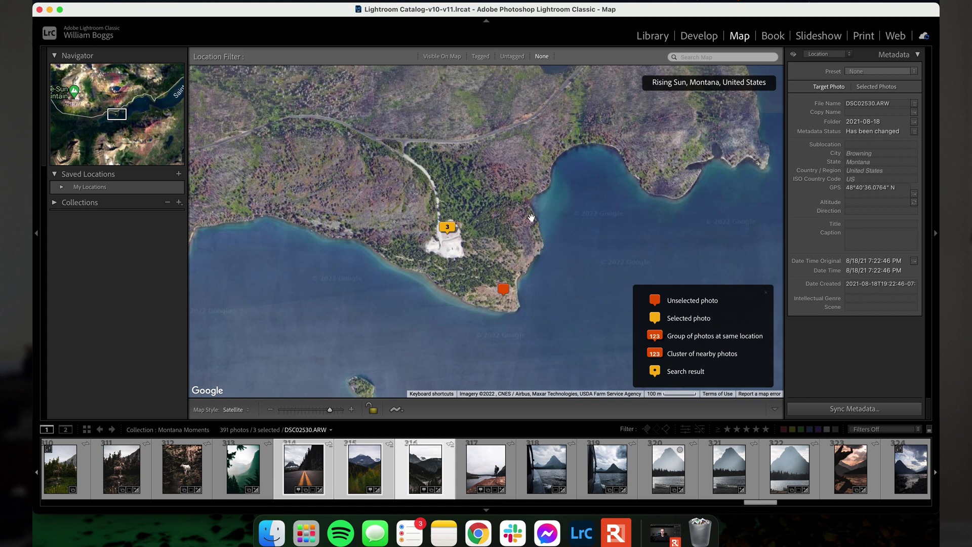
drag(532, 197, 540, 123)
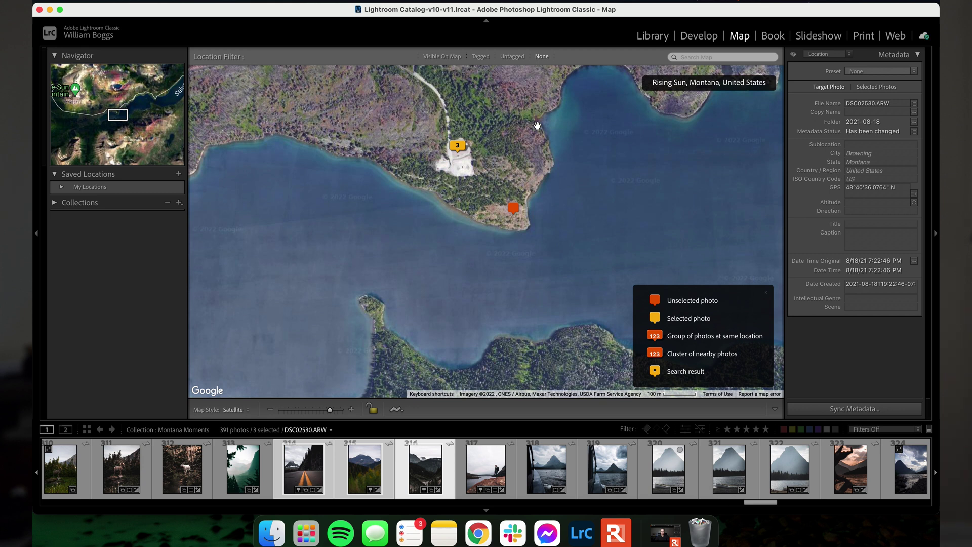
drag(538, 125, 550, 170)
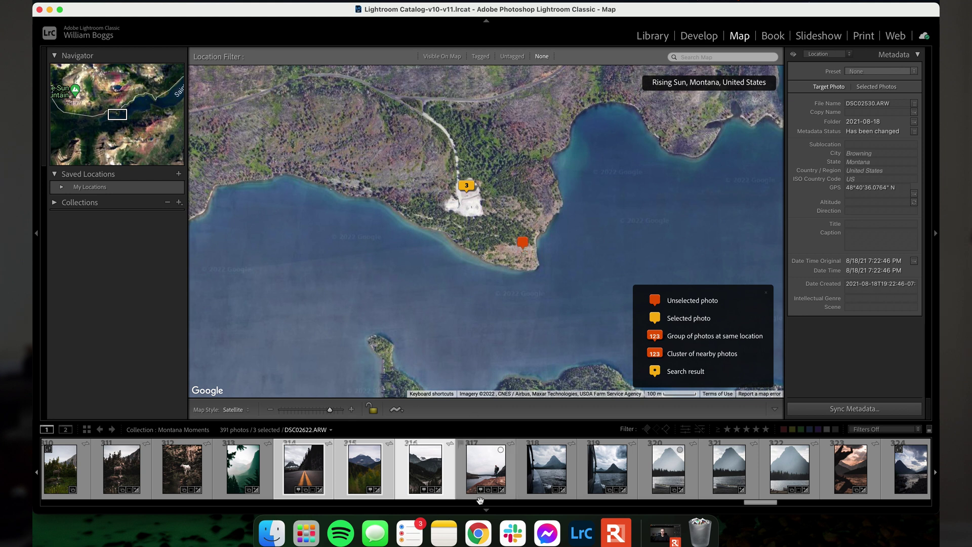
click(478, 532)
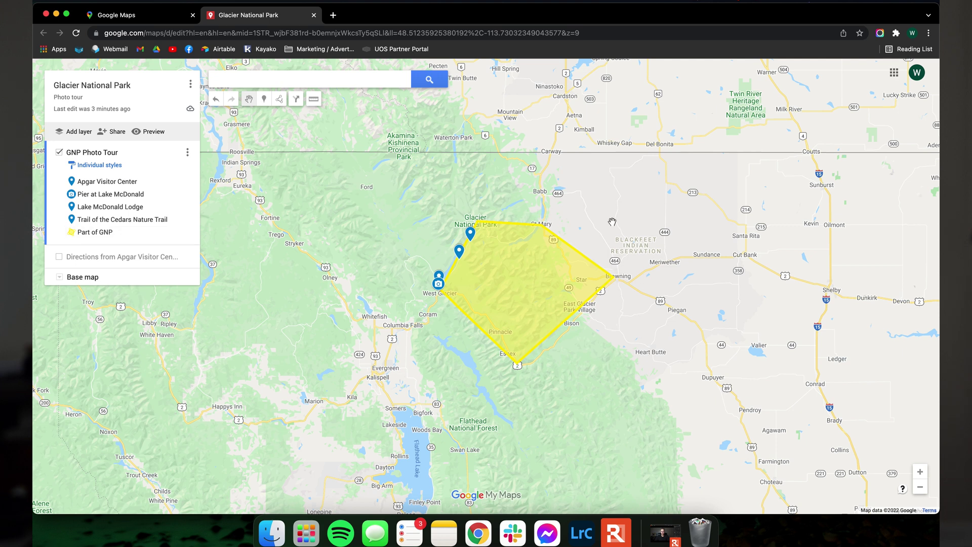
- Switch the Glacier National Park base map from Satellite to Terrain, then go back to Lightroom
click(59, 277)
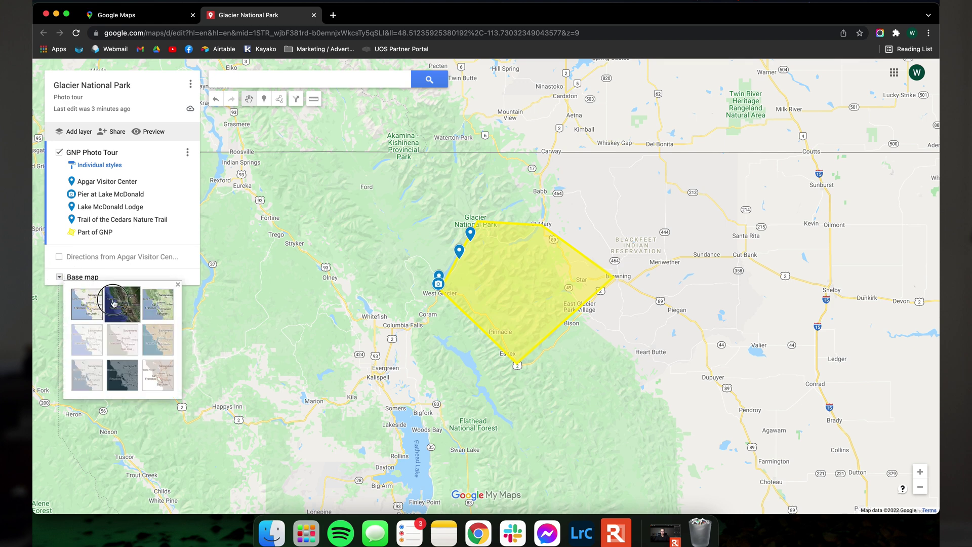
click(162, 305)
click(163, 306)
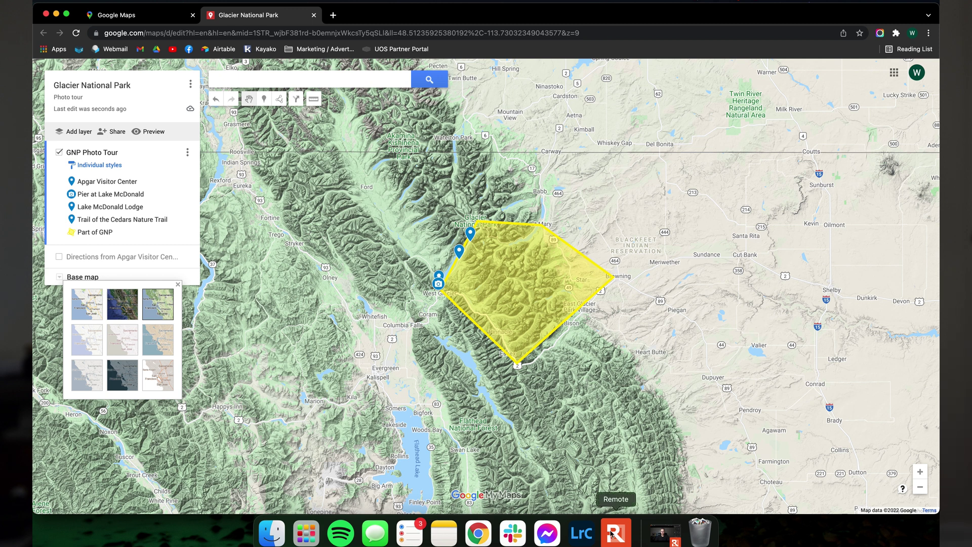
click(581, 532)
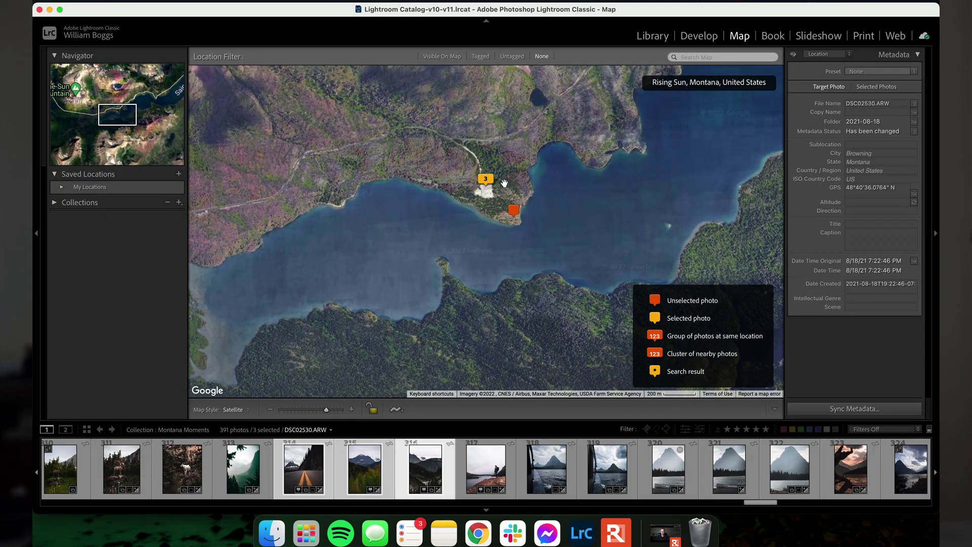
click(242, 410)
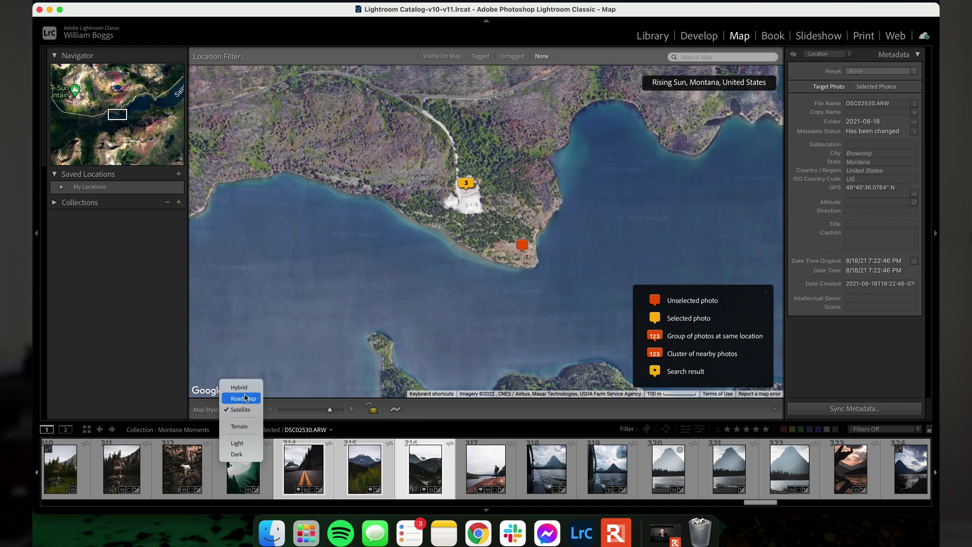
click(244, 392)
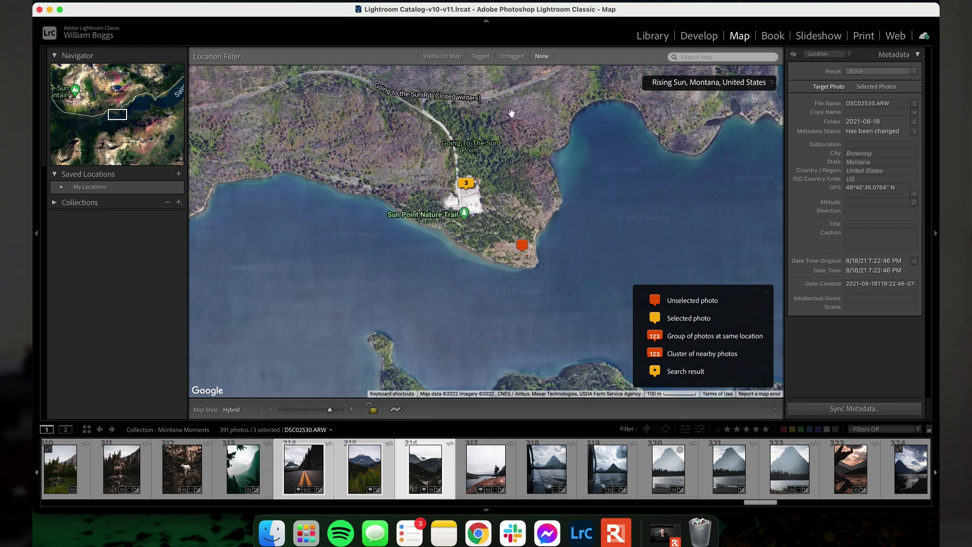
drag(532, 114, 536, 190)
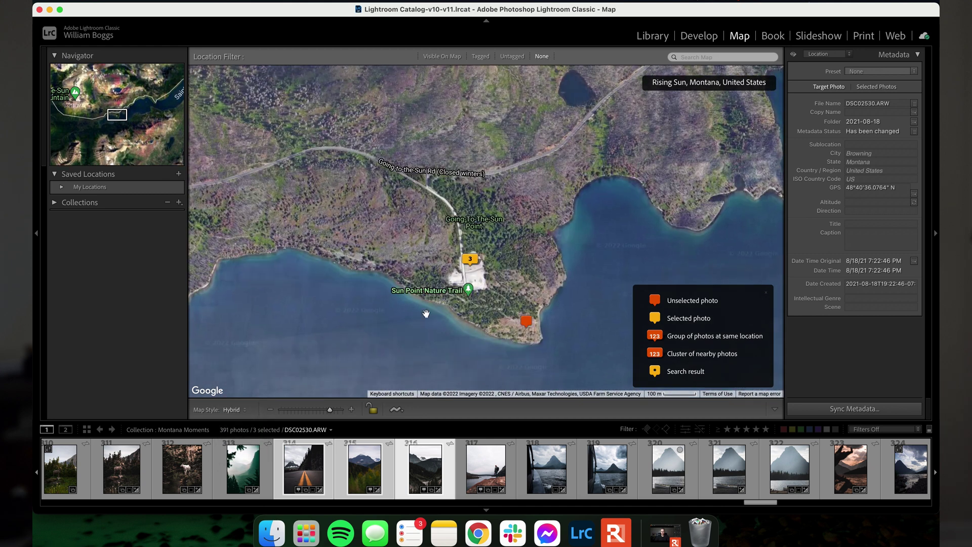
click(243, 408)
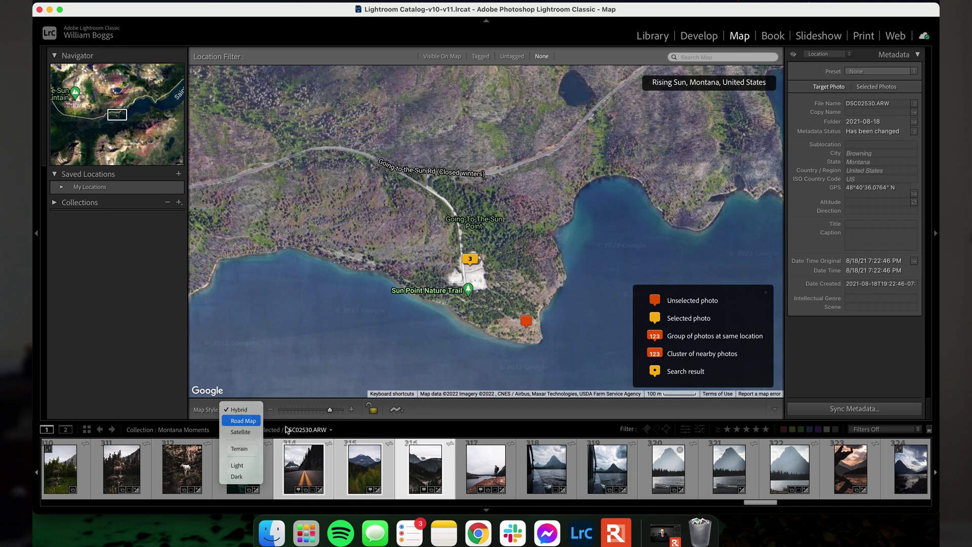
click(253, 425)
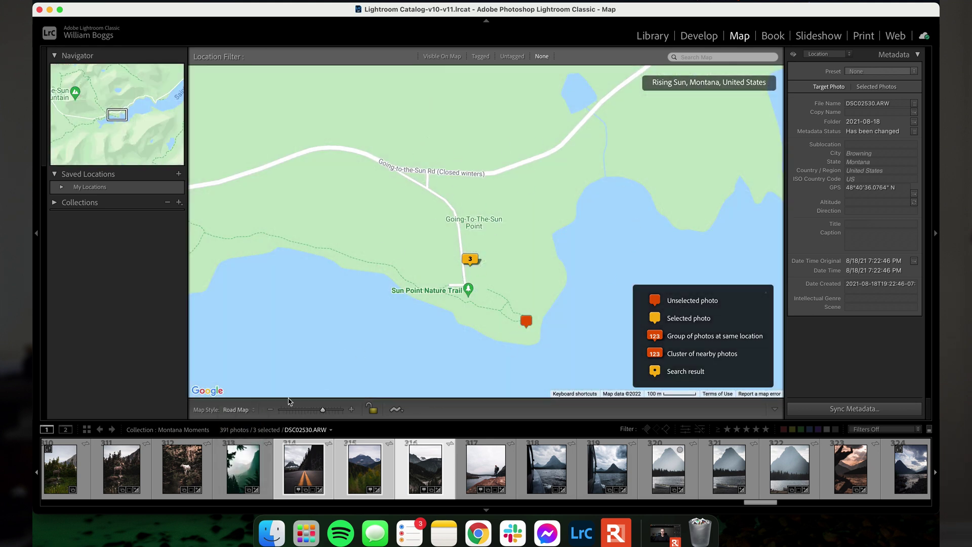
click(237, 410)
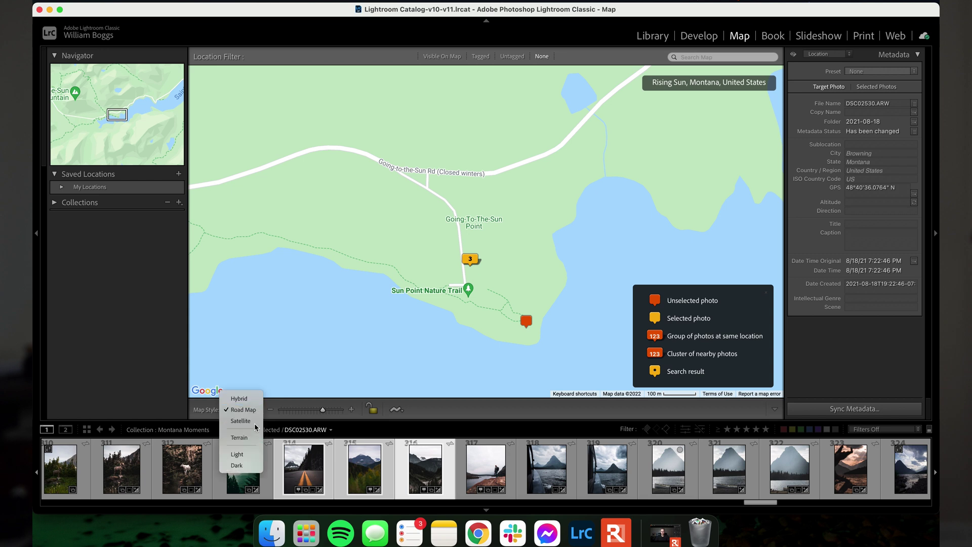
click(257, 424)
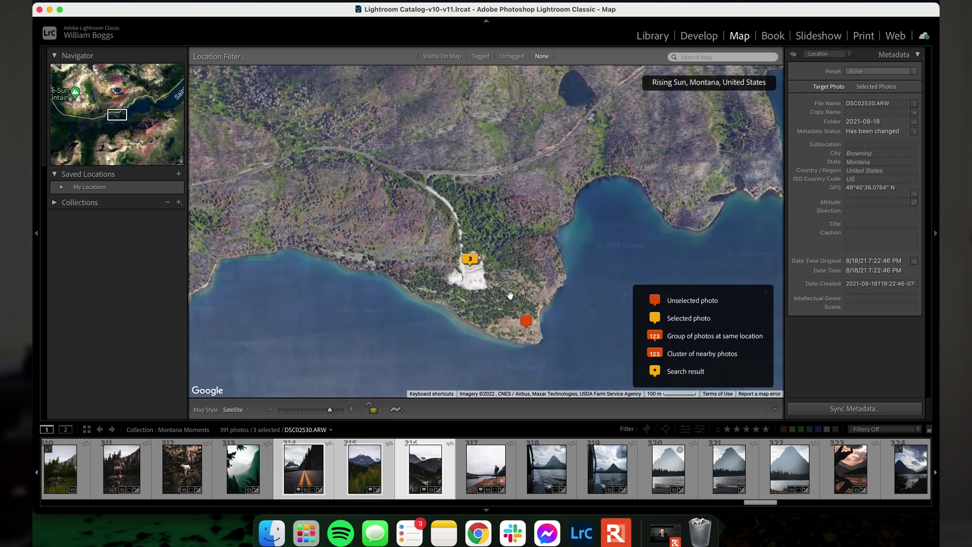
drag(510, 293, 521, 214)
scroll(521, 215, down, 2)
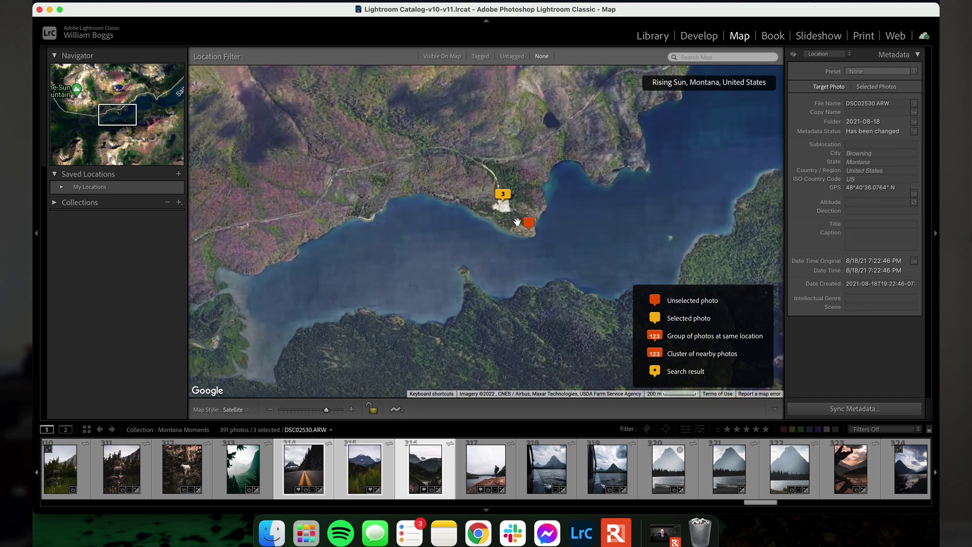
scroll(516, 220, up, 1)
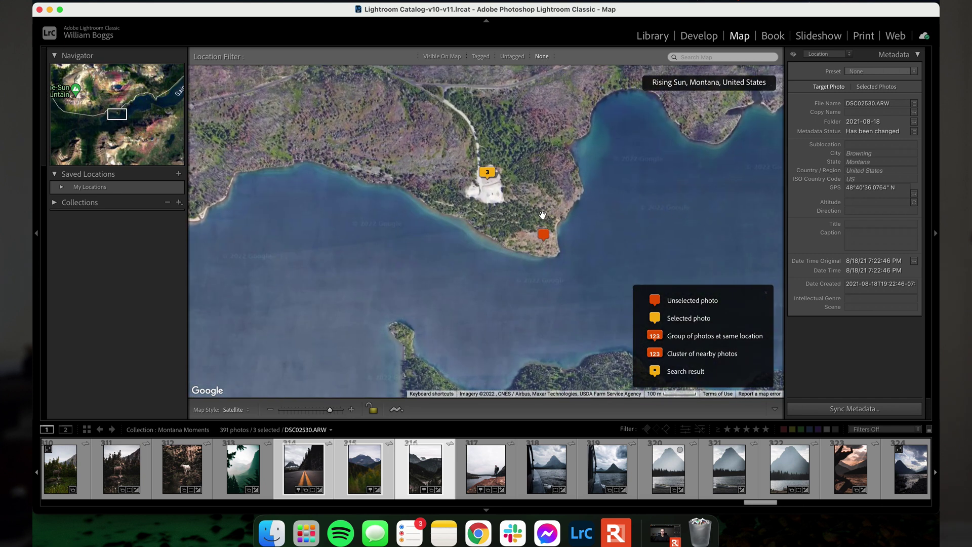
right_click(568, 150)
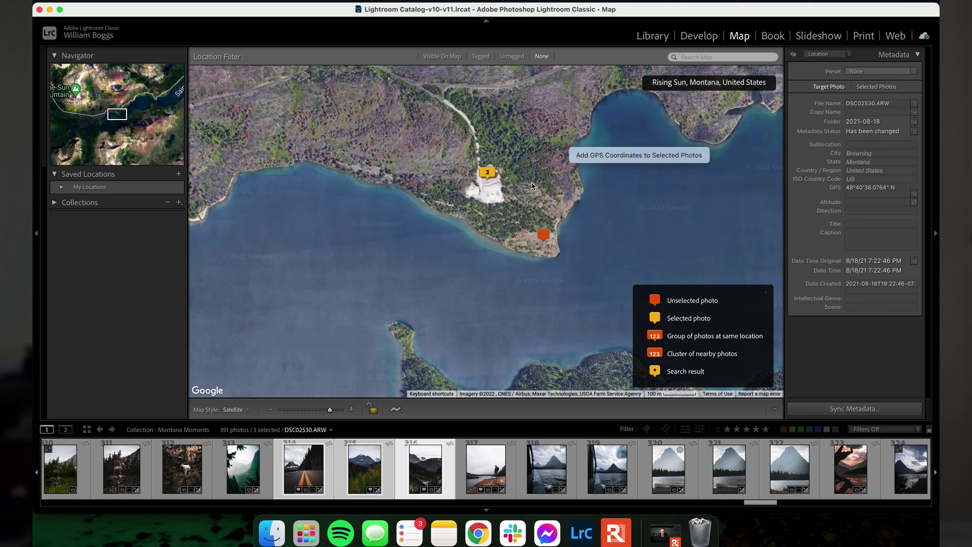
key(Escape)
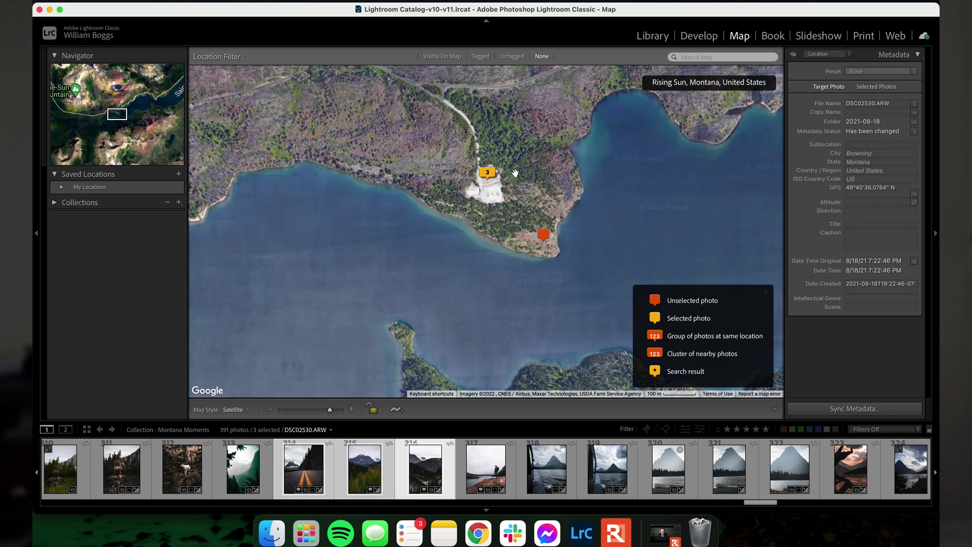